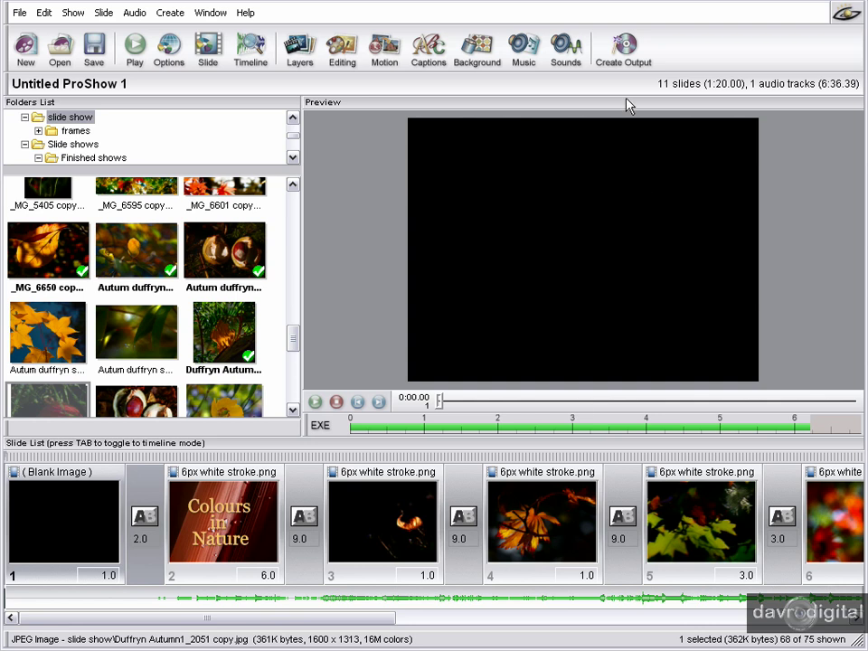
# Choose PC Executable as the output type for the slideshow
pyautogui.click(624, 52)
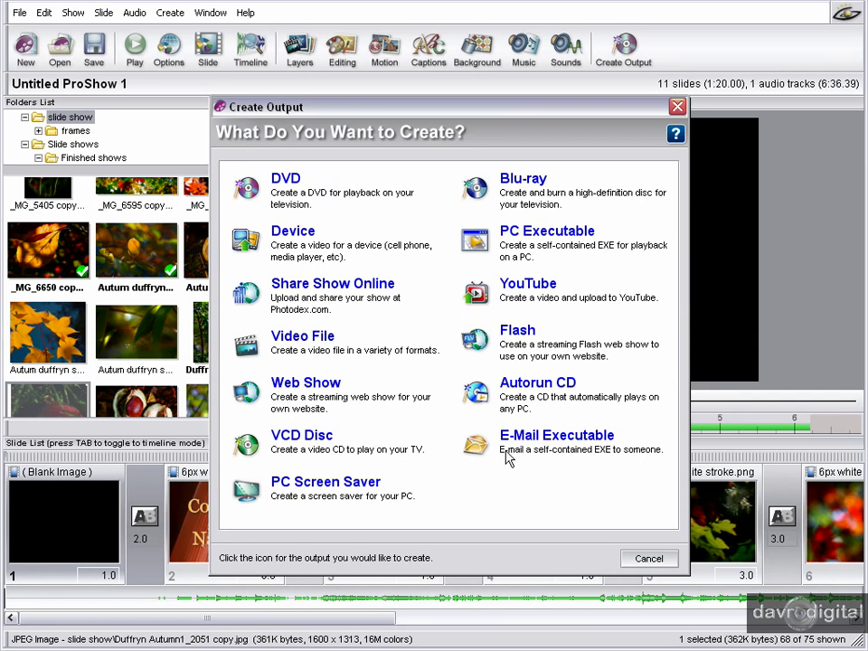
pyautogui.click(547, 237)
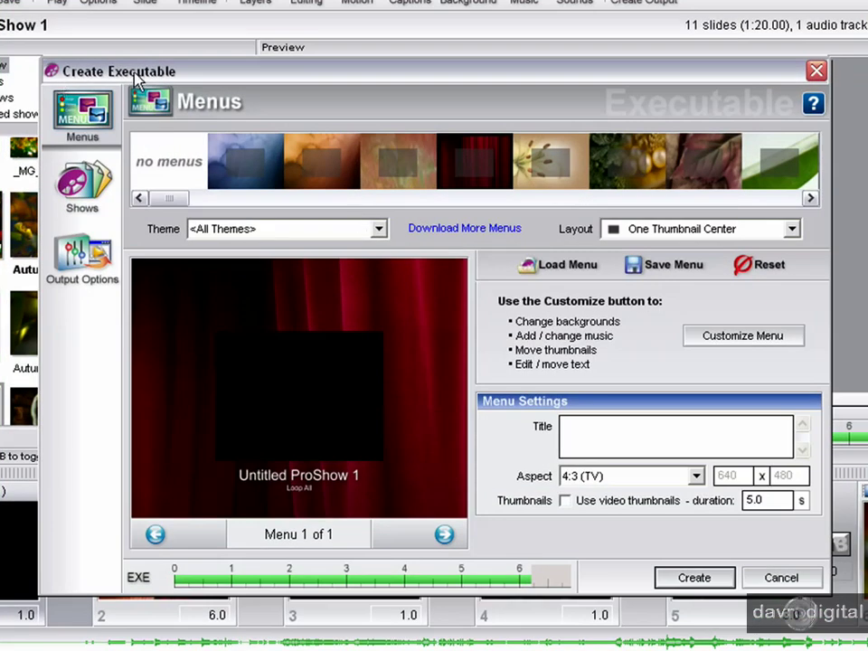
# Preview the no-menu, blue and orange menu designs
pyautogui.click(172, 176)
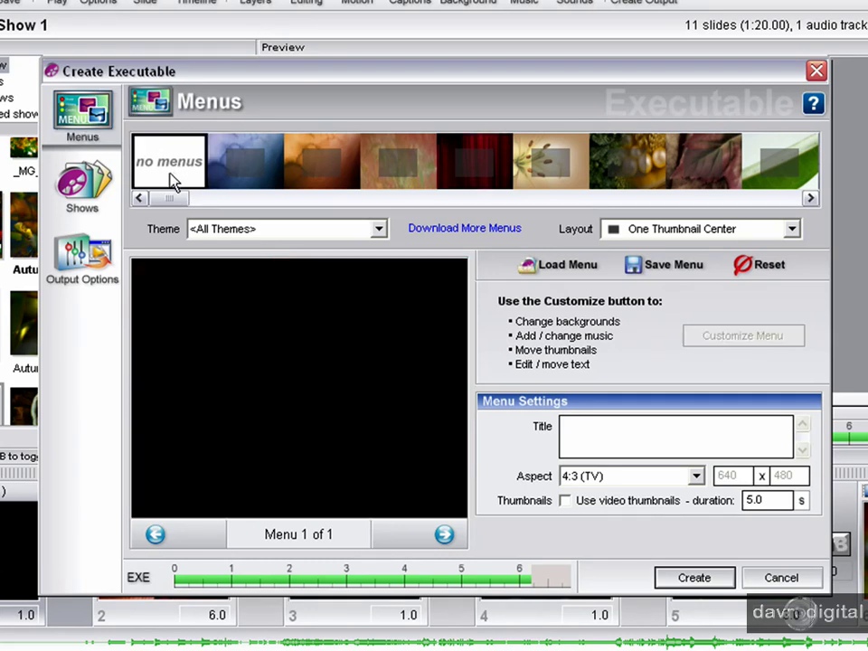
pyautogui.click(243, 174)
pyautogui.click(325, 175)
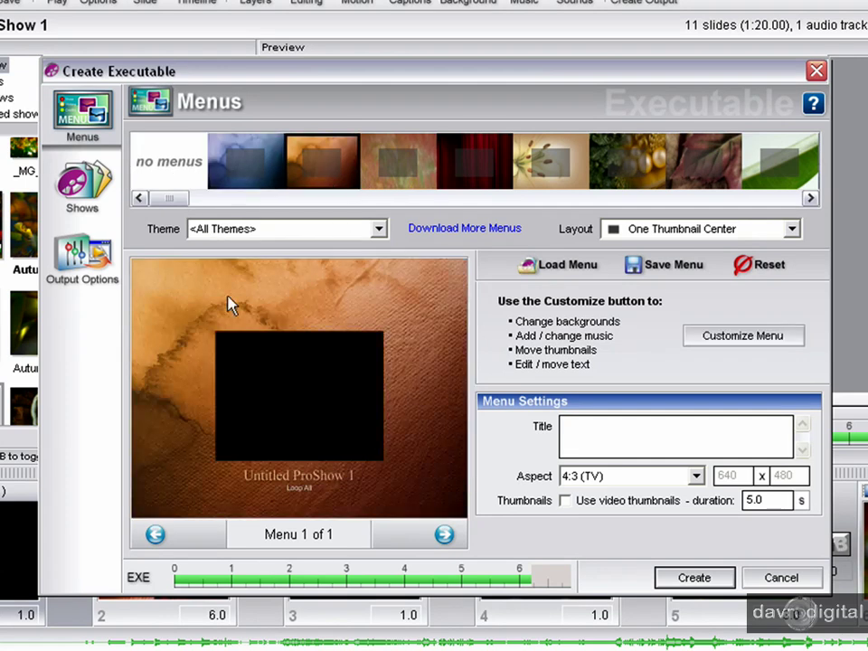
pyautogui.moveTo(172, 200)
pyautogui.mouseDown()
pyautogui.moveTo(302, 206)
pyautogui.moveTo(168, 201)
pyautogui.mouseUp()
# Browse the Floral, Corporate and Wedding themes, then pick the Seasonal red autumn-leaves design
pyautogui.click(380, 231)
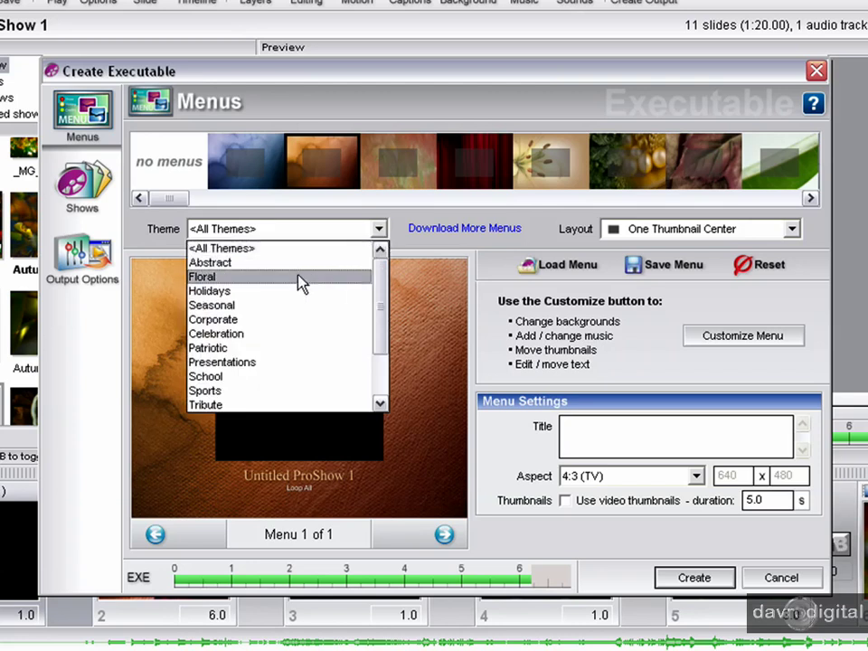
pyautogui.click(301, 279)
pyautogui.click(379, 230)
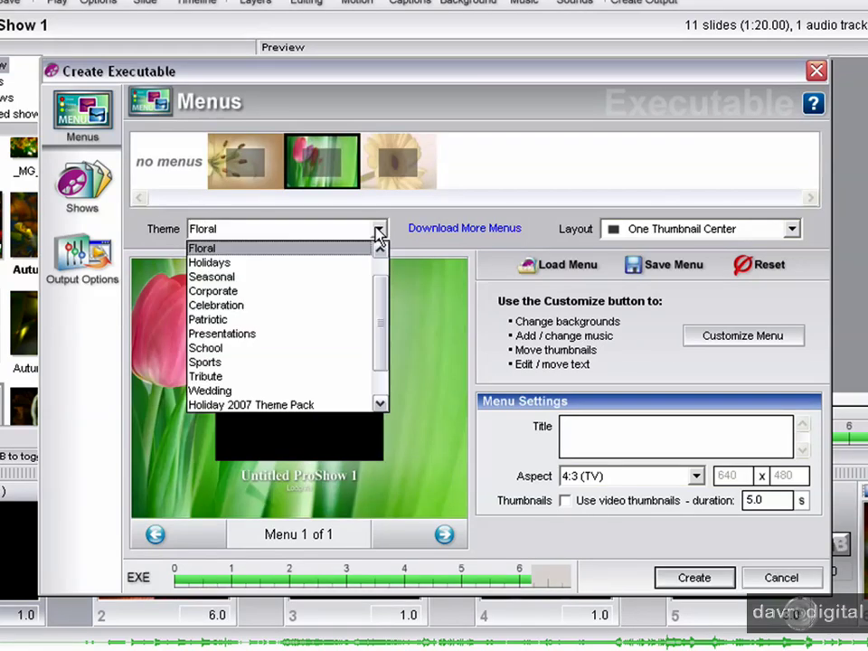
pyautogui.click(324, 293)
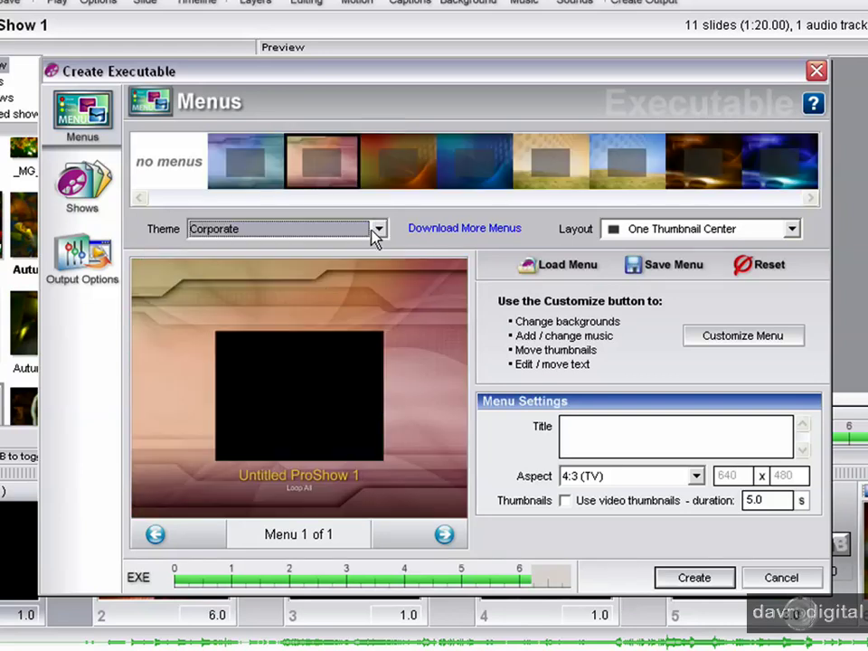
pyautogui.click(378, 231)
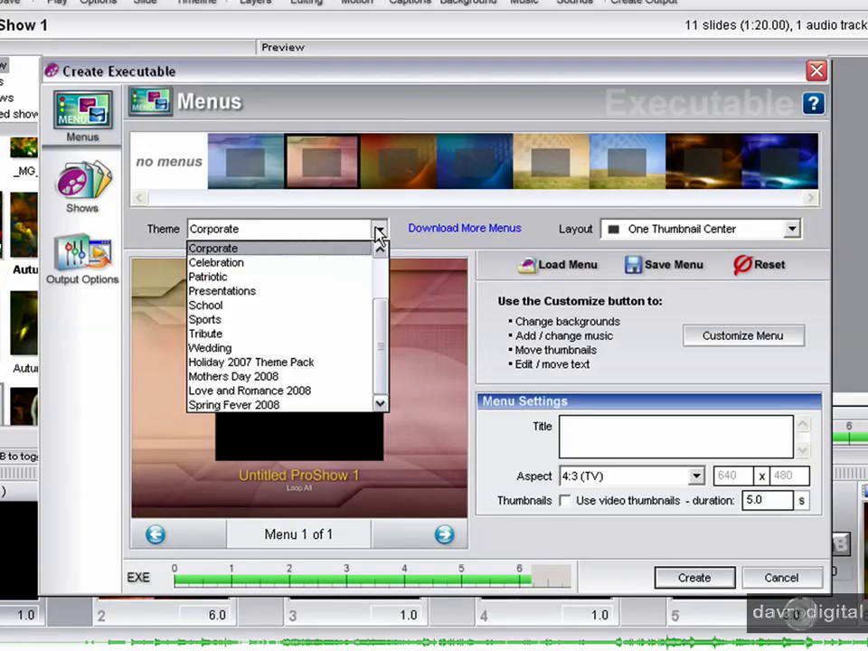
pyautogui.click(288, 352)
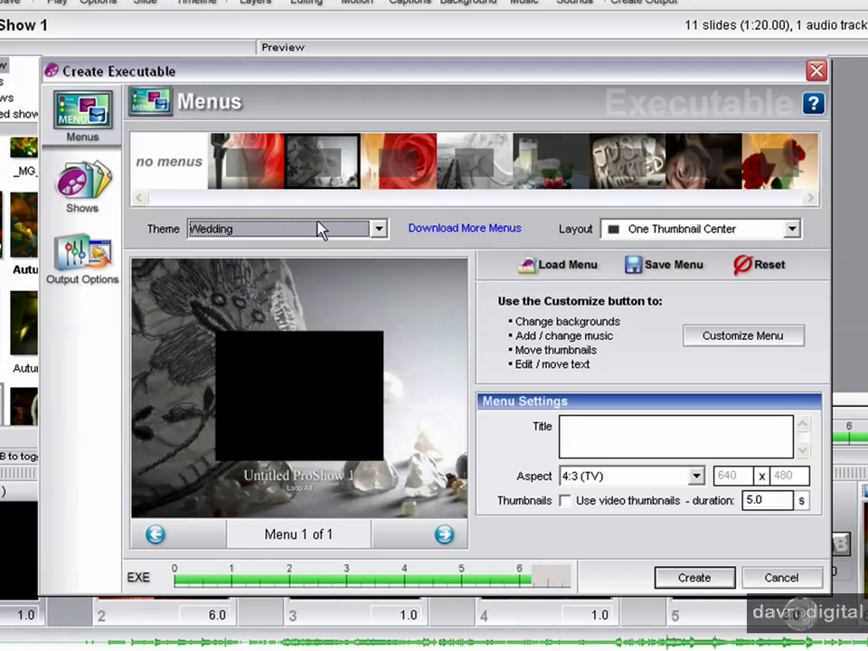
pyautogui.click(355, 230)
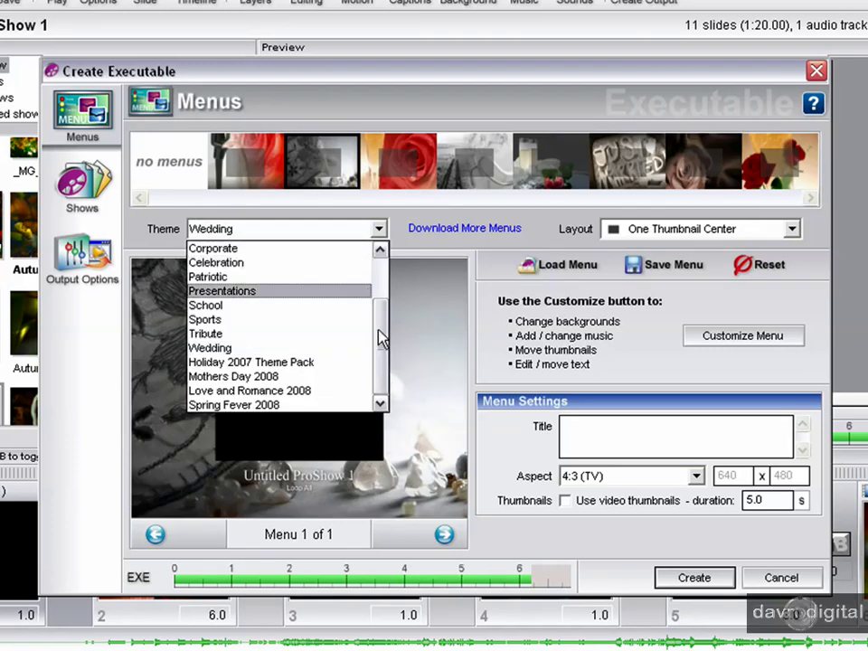
pyautogui.scroll(1, 380, 337)
pyautogui.click(273, 268)
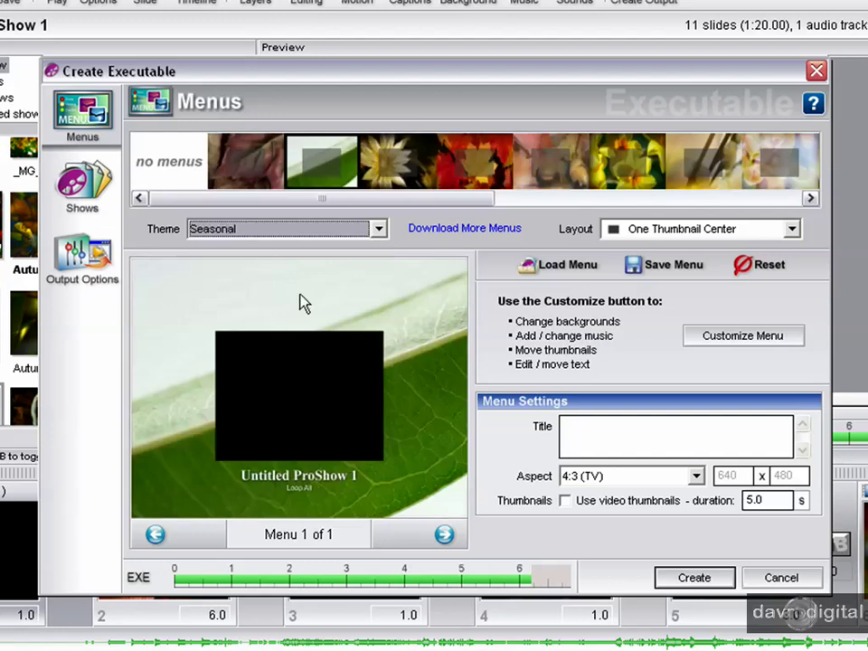
pyautogui.click(475, 179)
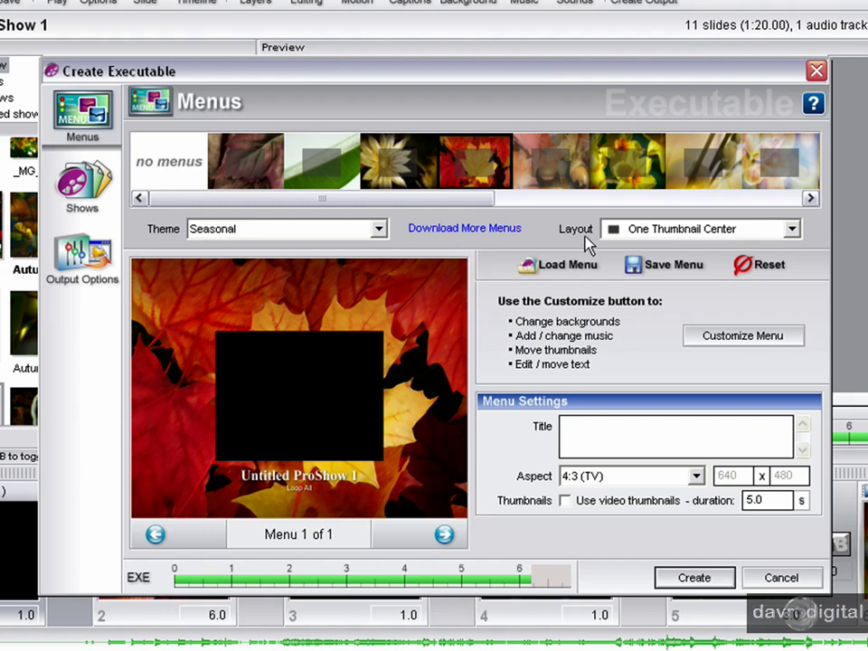
# Keep the One Thumbnail Center layout and enter the menu title 'Colours in Nature'
pyautogui.click(792, 230)
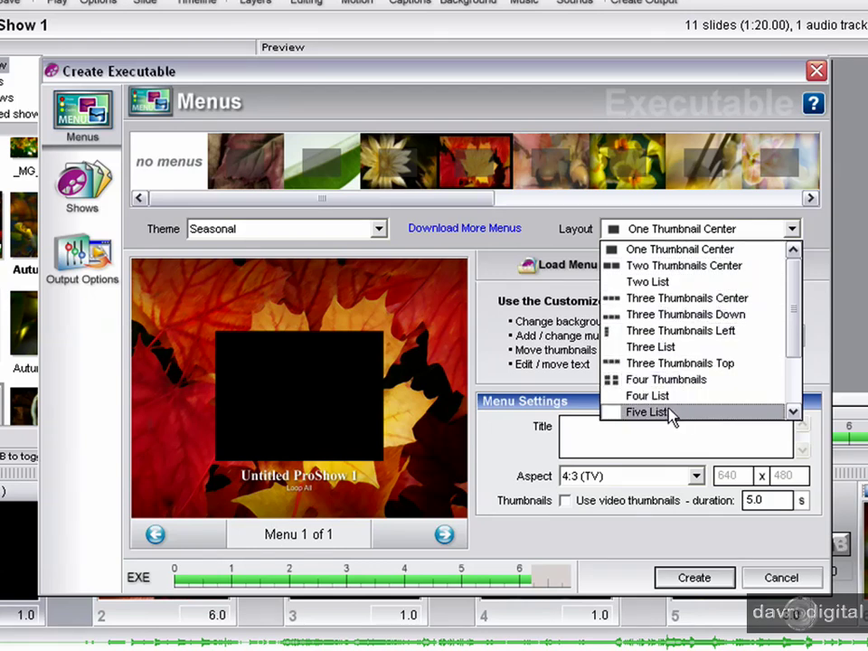
pyautogui.click(662, 254)
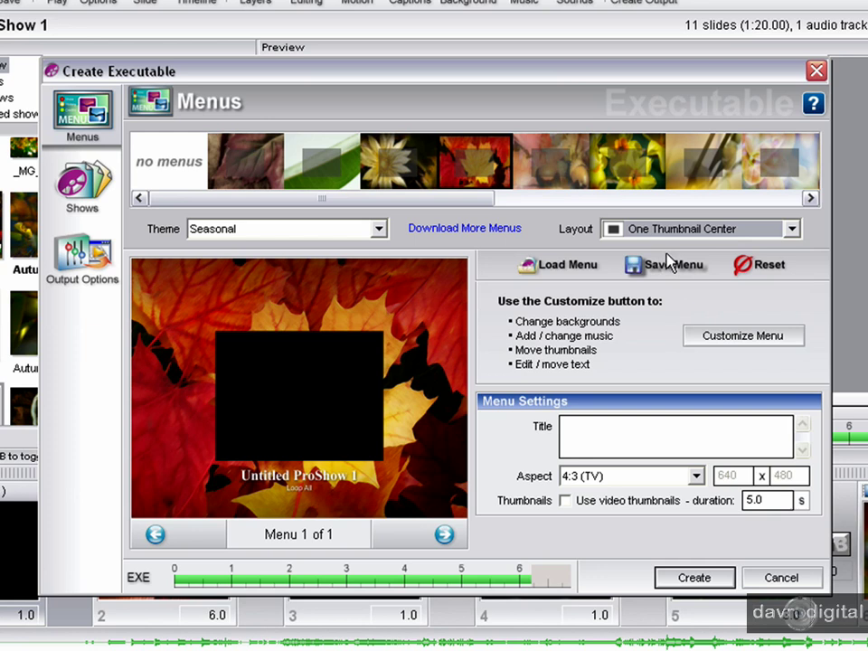
pyautogui.click(597, 447)
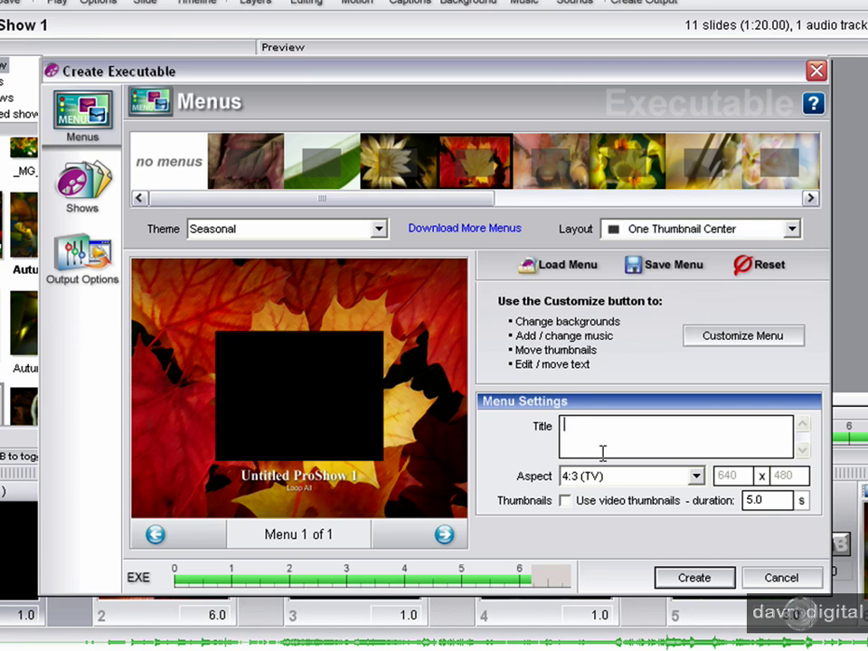
pyautogui.write('Col')
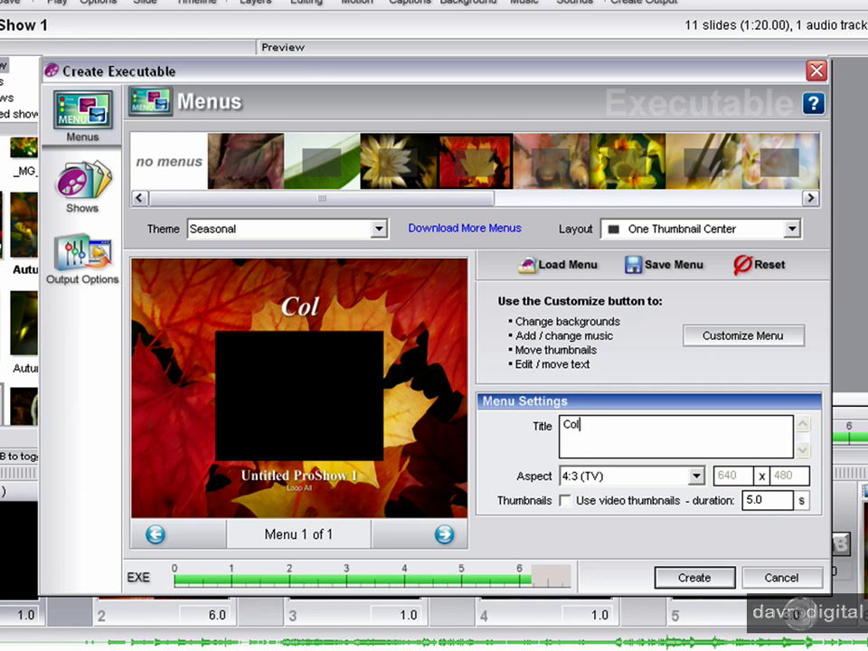
pyautogui.write('ours i')
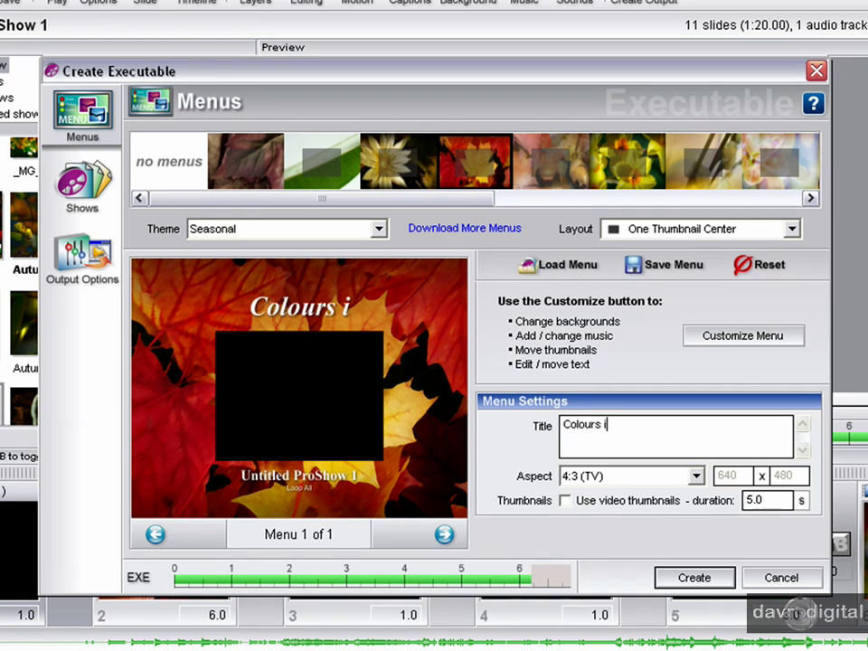
pyautogui.write('n Nature')
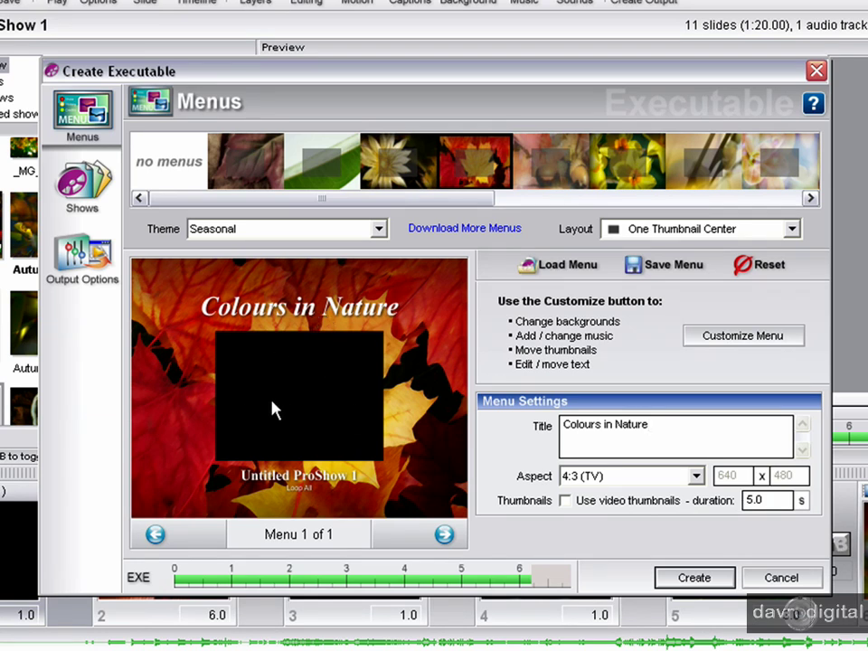
# Rename the included show's menu title from Untitled ProShow 1 to 'Colours in nature'
pyautogui.click(83, 185)
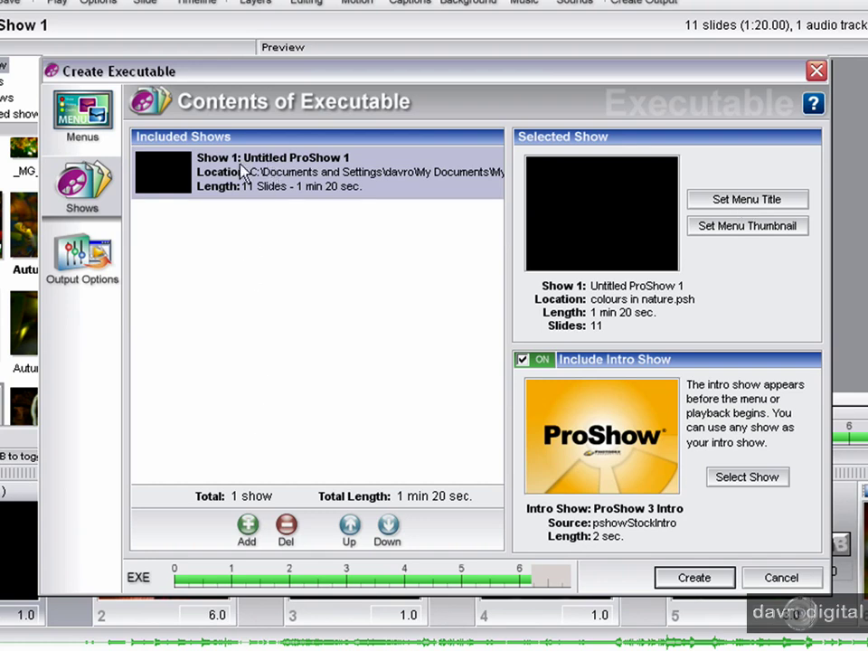
pyautogui.click(732, 201)
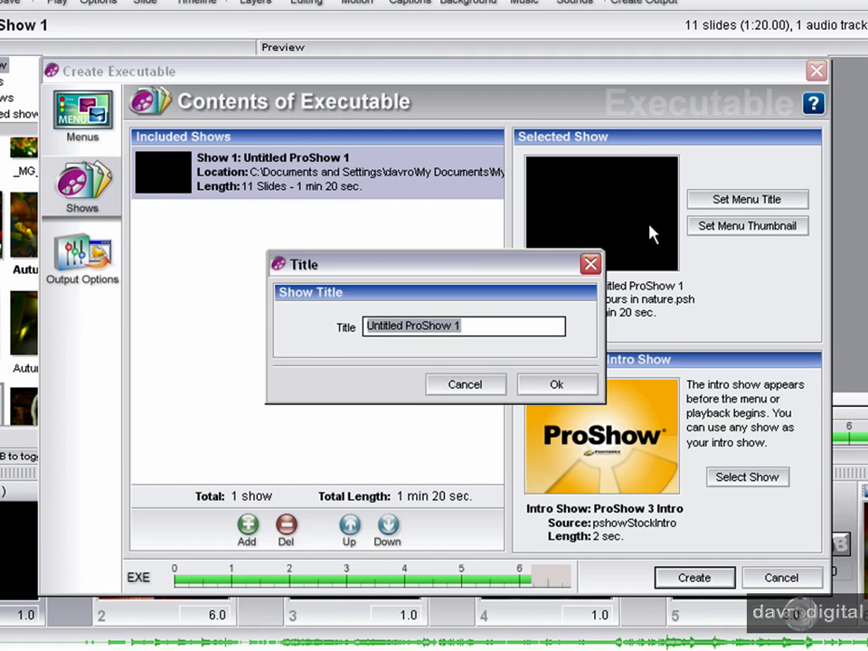
pyautogui.write('Colou')
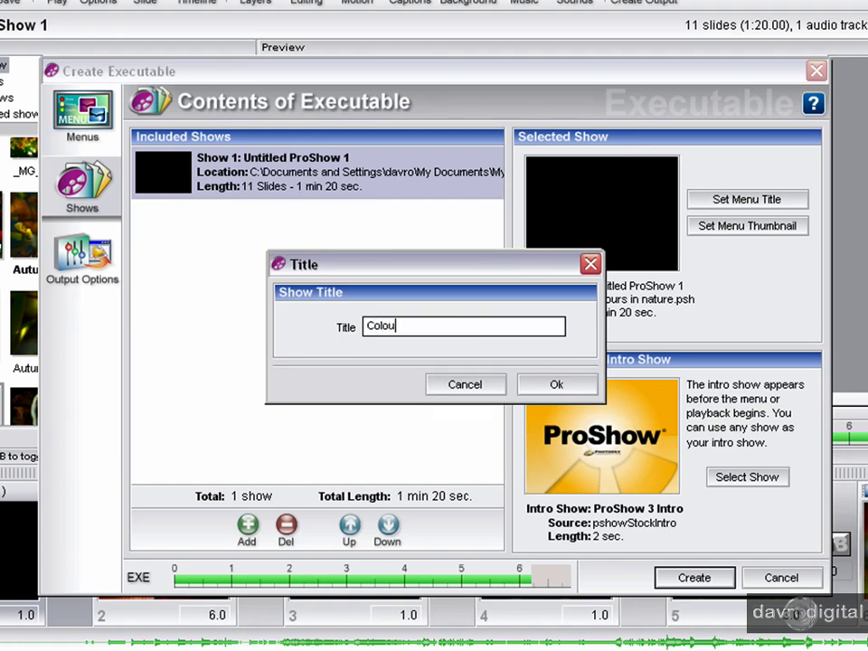
pyautogui.write('rs in nature')
pyautogui.click(555, 393)
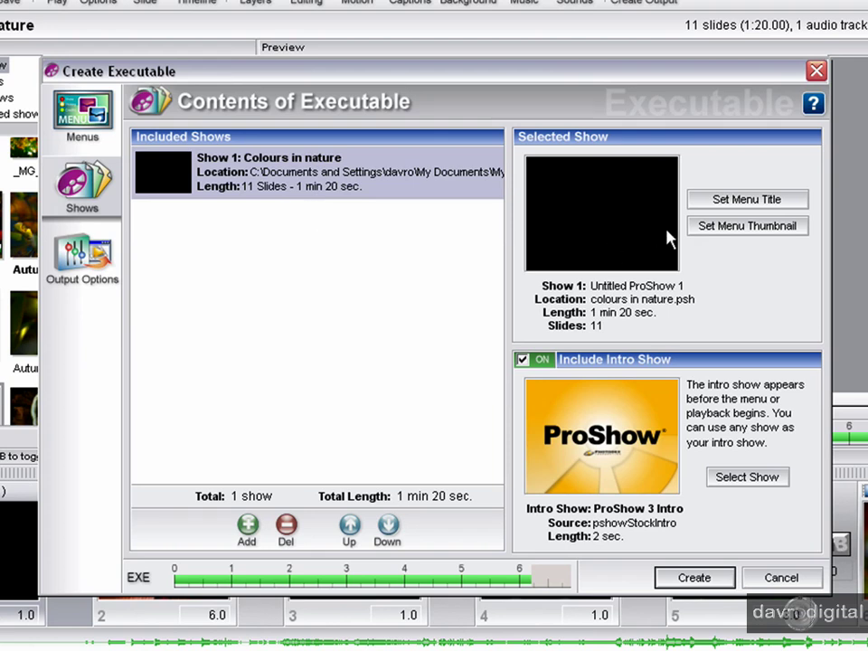
# Make the orange backlit-leaf slide from the show the show's menu thumbnail
pyautogui.click(746, 234)
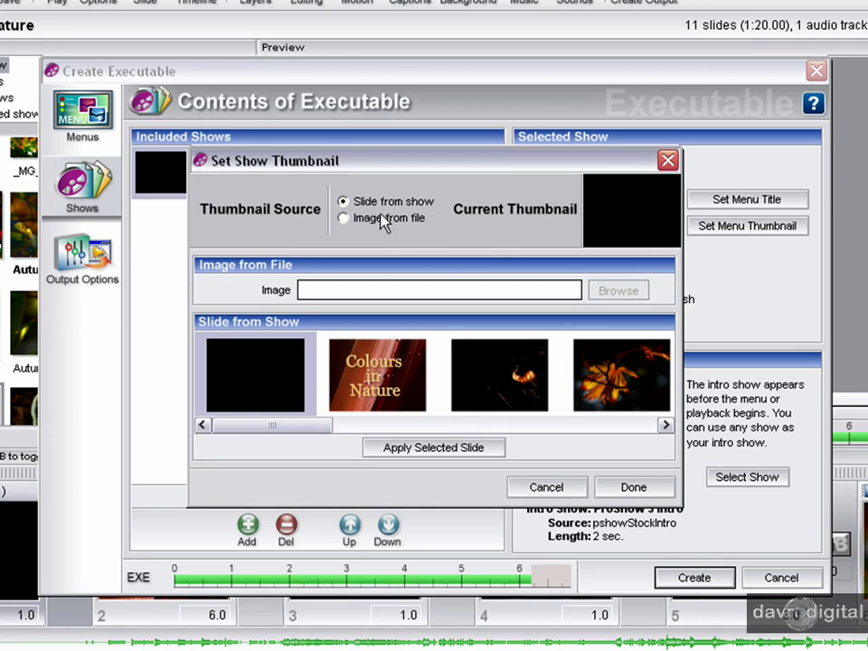
pyautogui.click(344, 219)
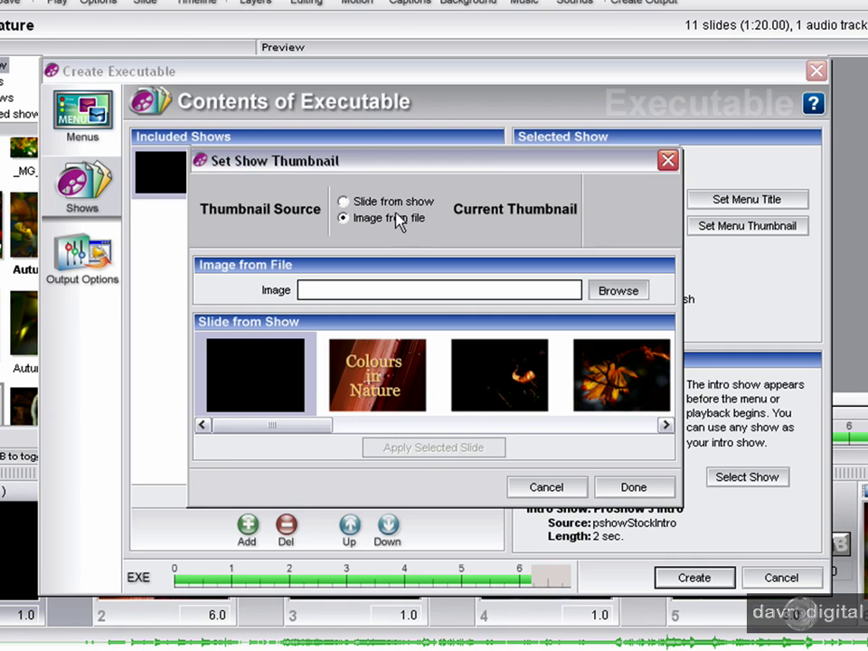
pyautogui.click(389, 202)
pyautogui.click(389, 219)
pyautogui.click(366, 204)
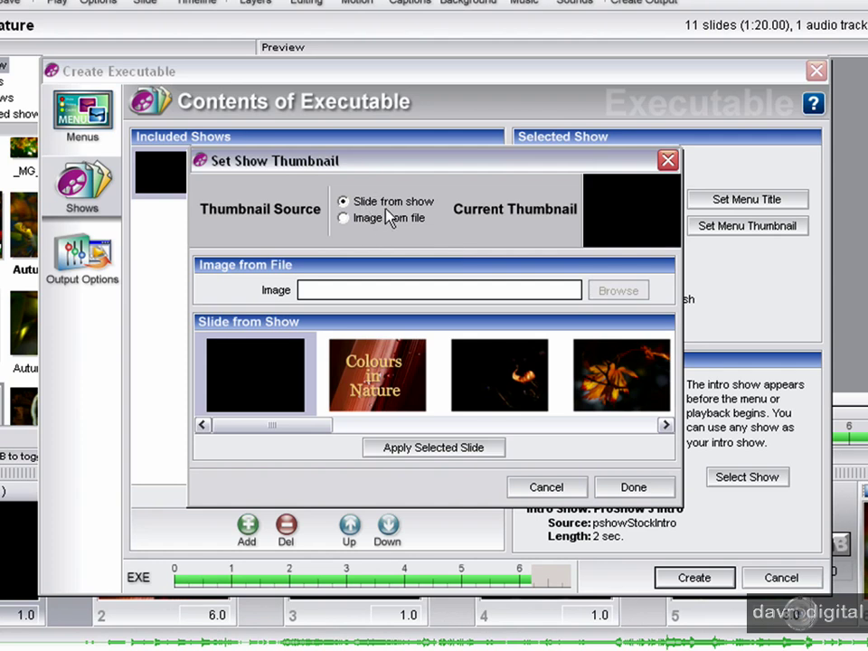
pyautogui.scroll(-2, 601, 374)
pyautogui.click(529, 397)
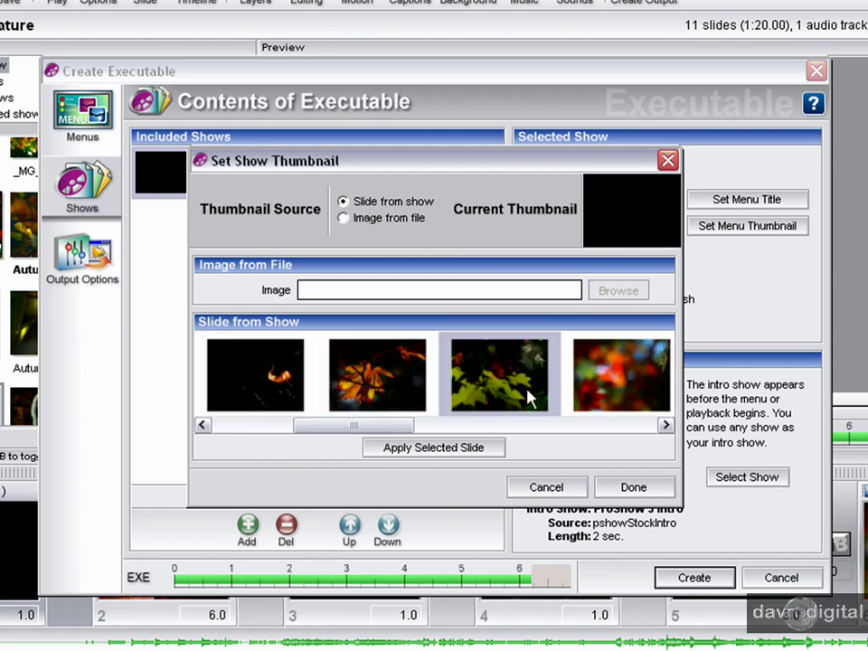
pyautogui.click(373, 365)
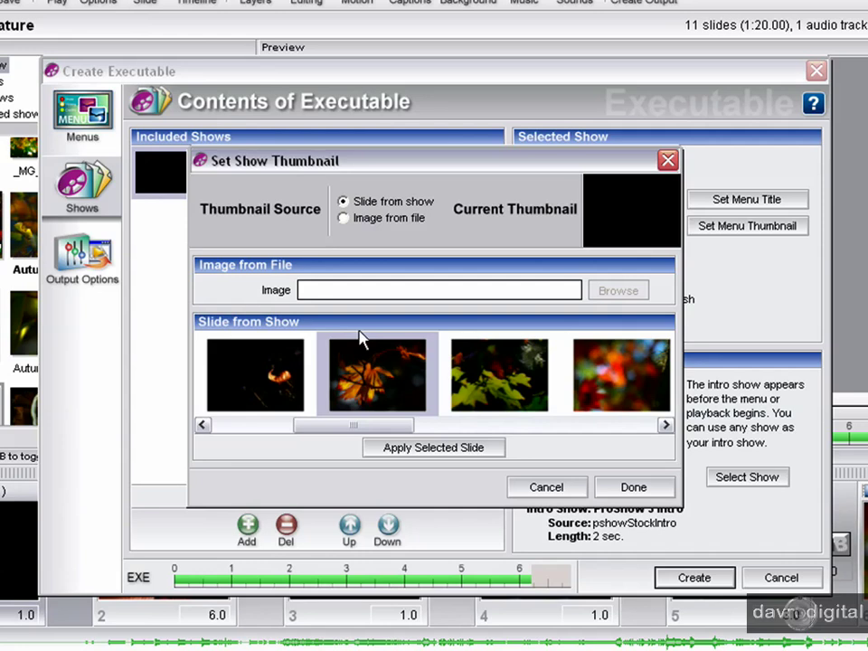
pyautogui.click(420, 457)
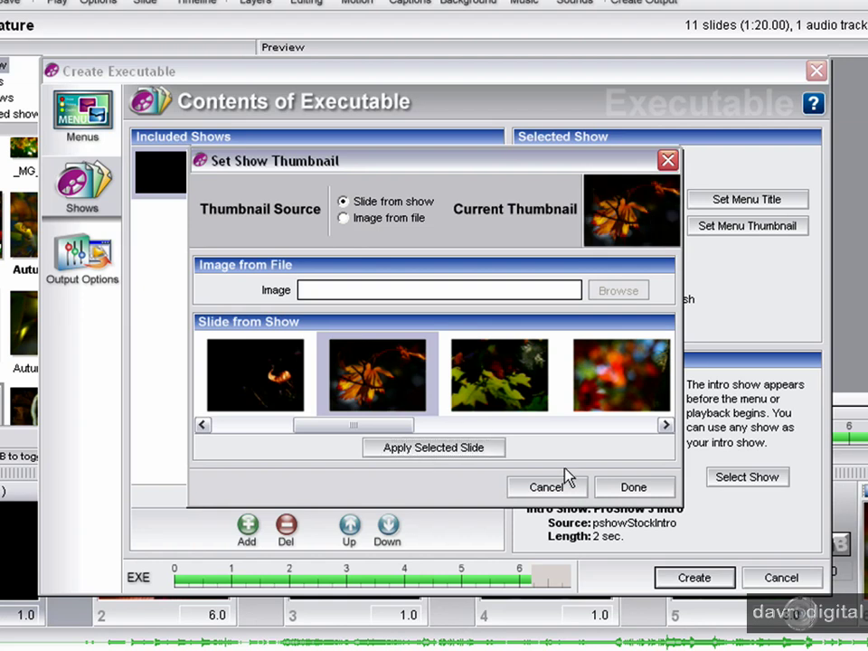
pyautogui.click(630, 491)
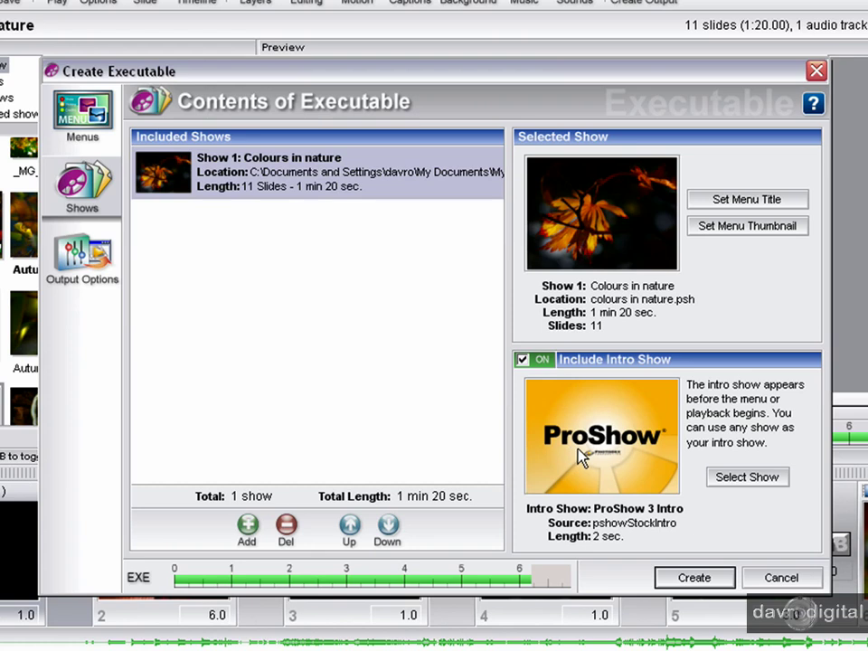
# Keep the intro show enabled and filter the menu designs to the Seasonal theme
pyautogui.click(524, 363)
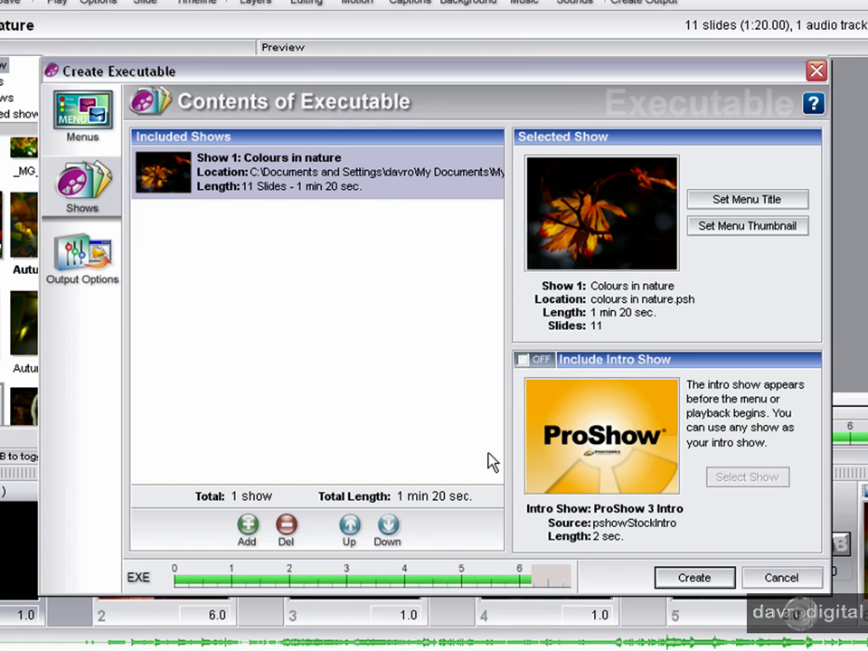
pyautogui.click(524, 362)
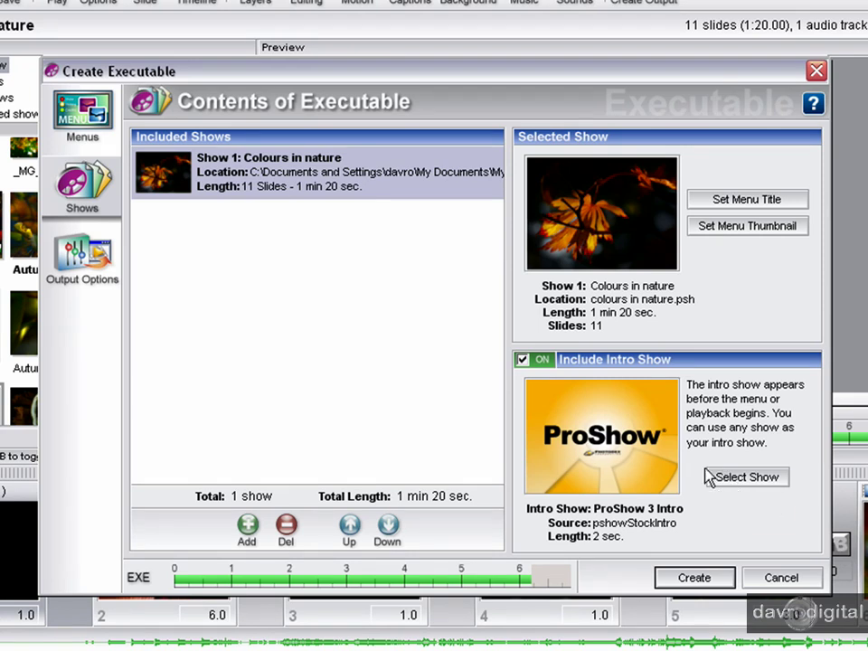
pyautogui.click(60, 90)
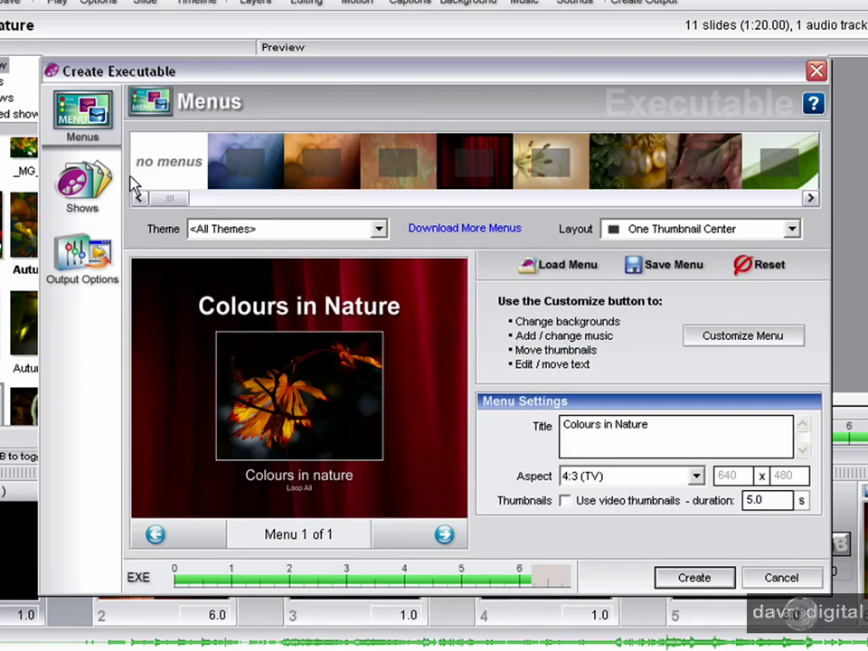
pyautogui.click(286, 233)
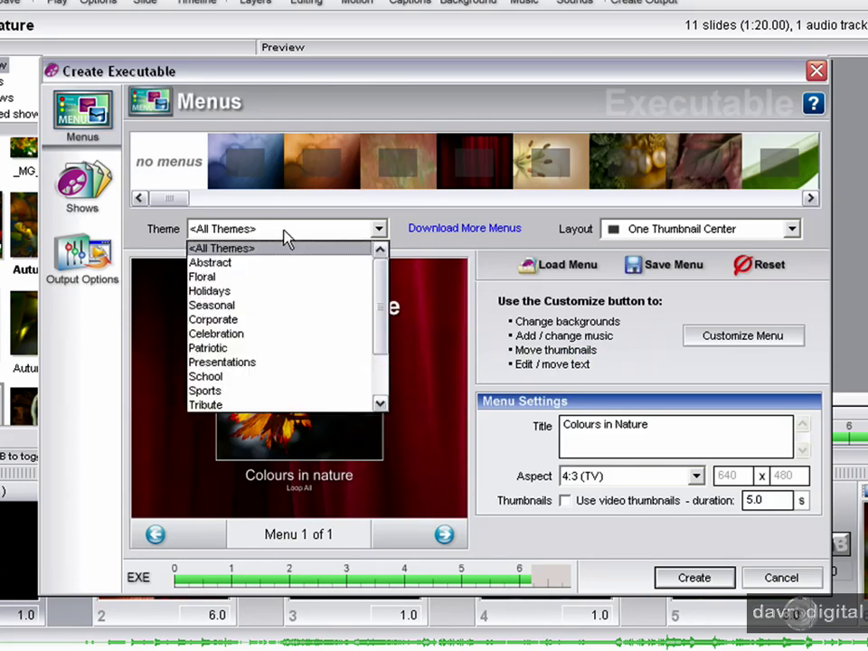
pyautogui.click(254, 306)
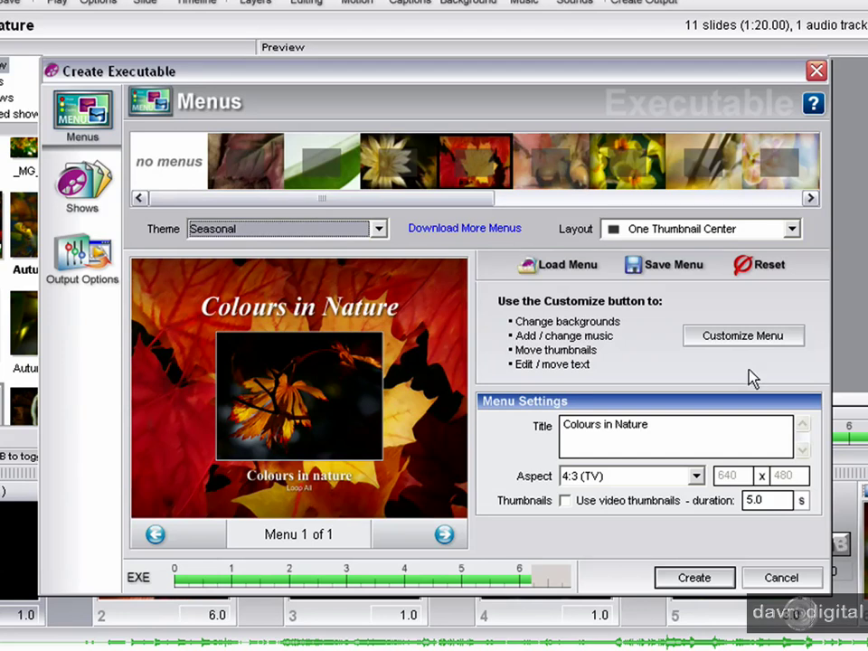
pyautogui.click(738, 344)
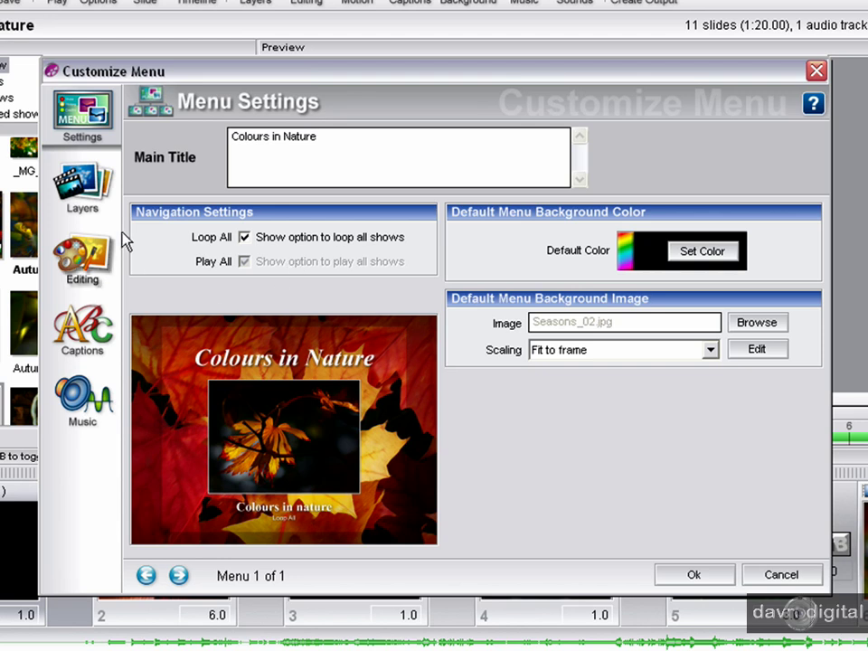
# Resize and move the show thumbnail layer to 102% zoom at position 0.02 x 0.02
pyautogui.click(86, 186)
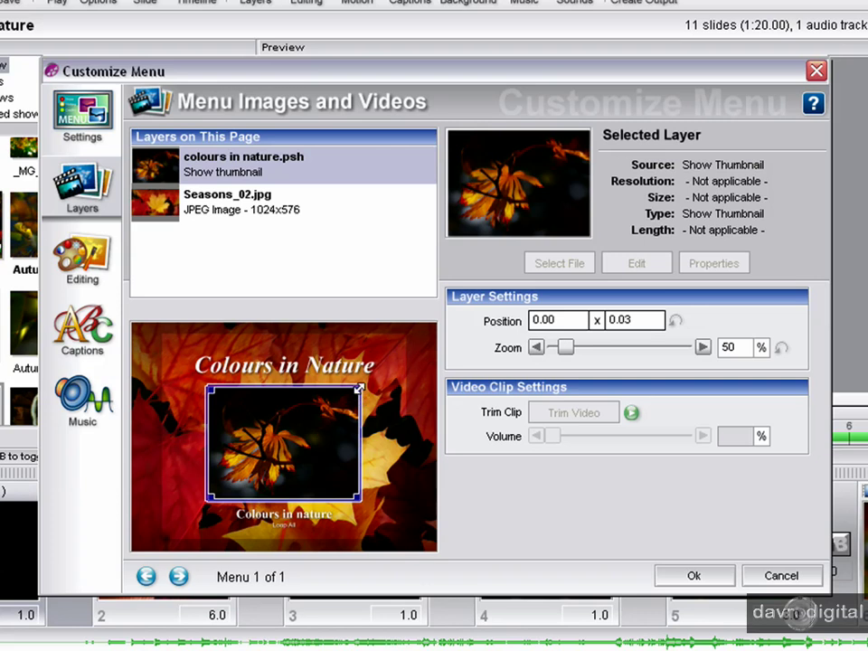
pyautogui.moveTo(358, 389); pyautogui.dragTo(388, 371)
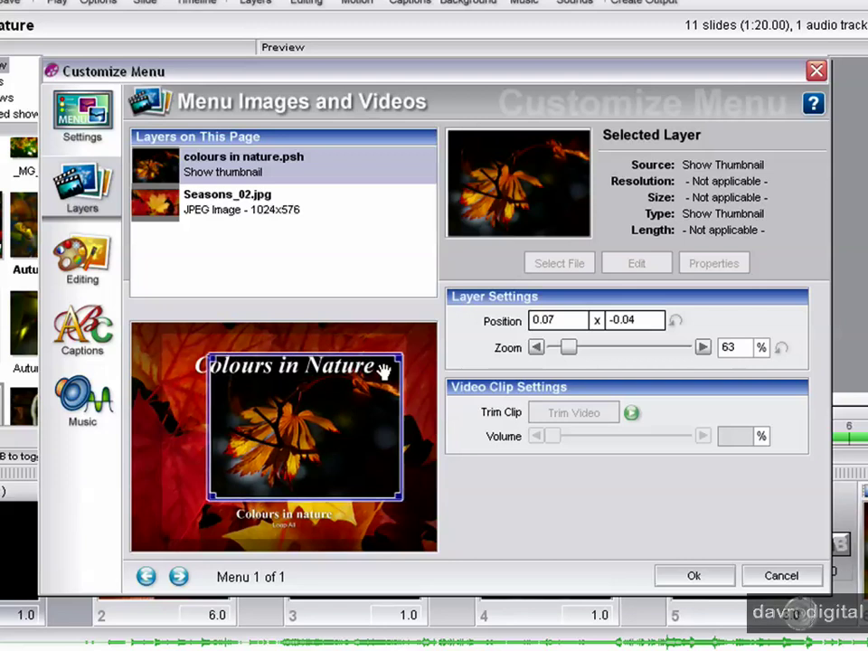
pyautogui.moveTo(286, 413); pyautogui.dragTo(288, 411)
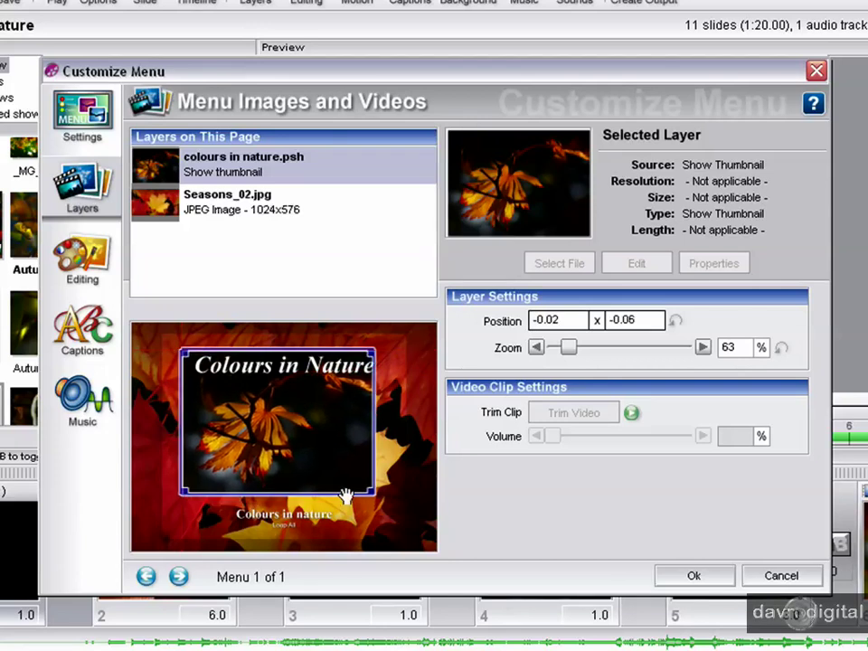
pyautogui.moveTo(370, 497); pyautogui.dragTo(388, 524)
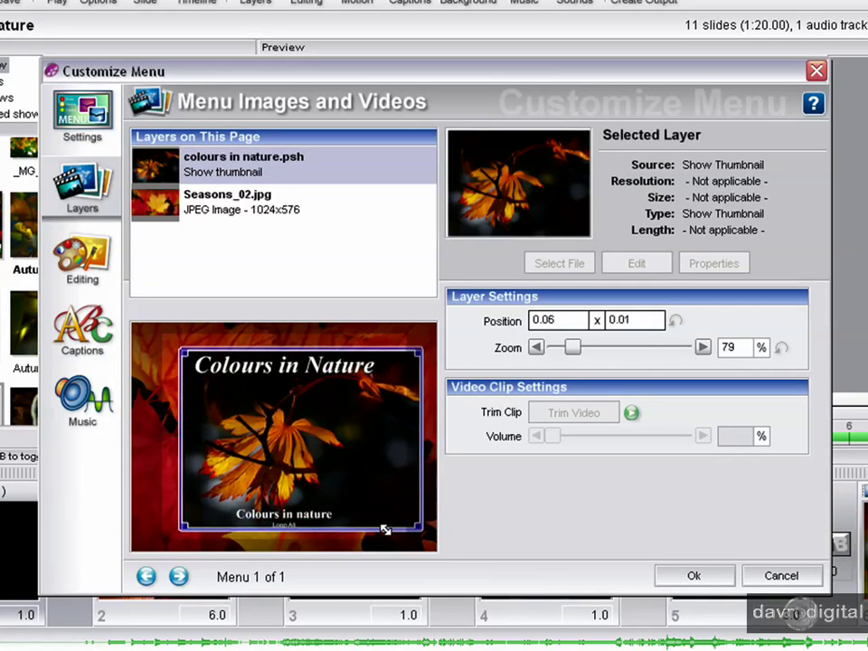
pyautogui.moveTo(380, 475)
pyautogui.mouseDown()
pyautogui.moveTo(374, 480)
pyautogui.moveTo(382, 465)
pyautogui.mouseUp()
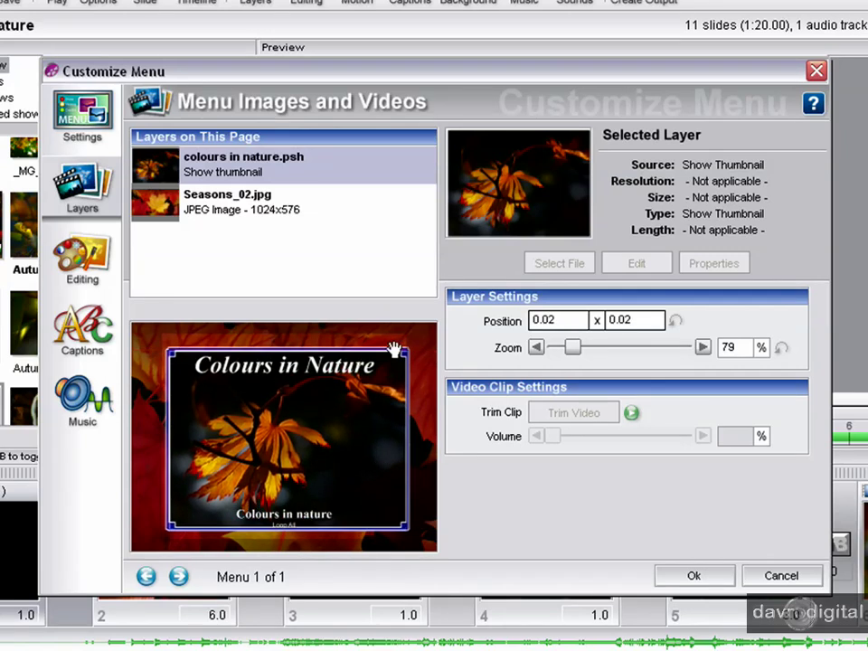
pyautogui.moveTo(568, 349); pyautogui.dragTo(581, 354)
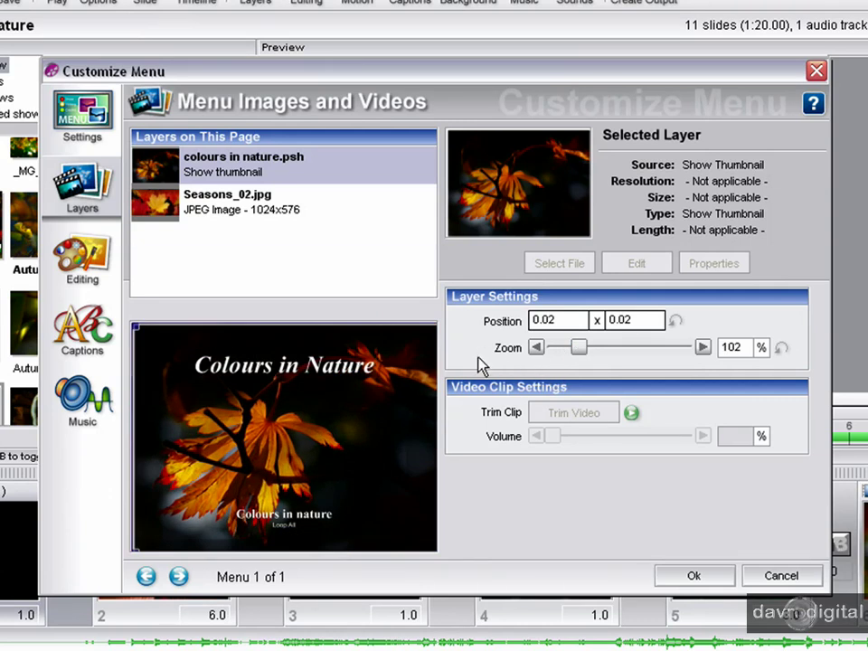
# Try the thumbnail layer's Opacity slider in Menu Image Adjustments, leaving it at 100%
pyautogui.click(79, 258)
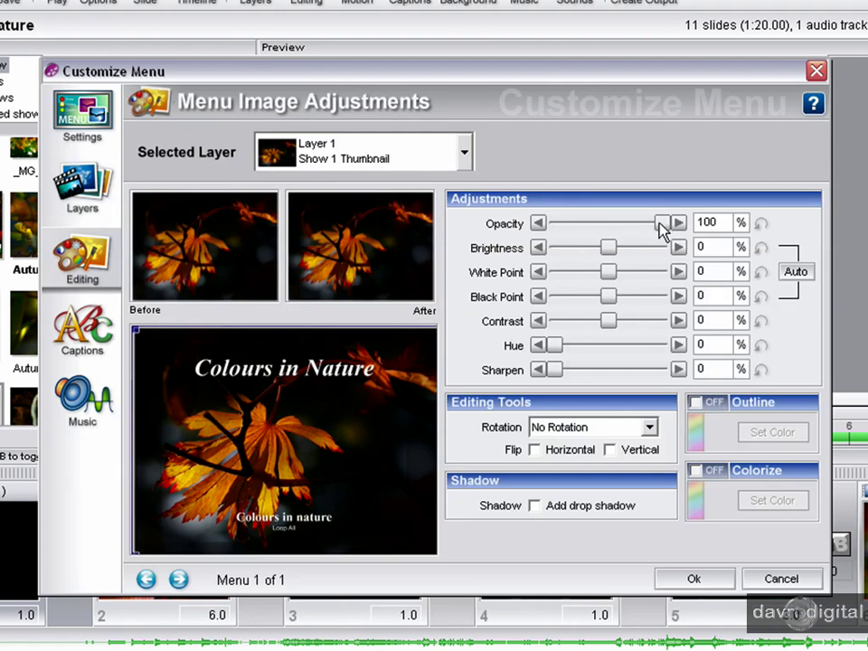
pyautogui.moveTo(663, 226)
pyautogui.mouseDown()
pyautogui.moveTo(631, 228)
pyautogui.moveTo(676, 227)
pyautogui.mouseUp()
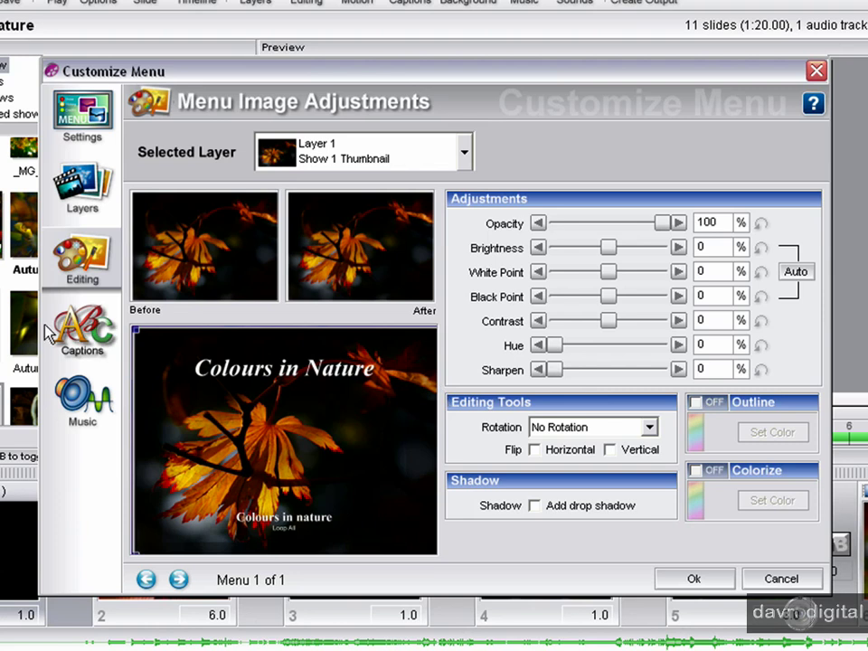
# Select the 'Colours in Nature' title caption and enlarge it to about size 43
pyautogui.click(90, 336)
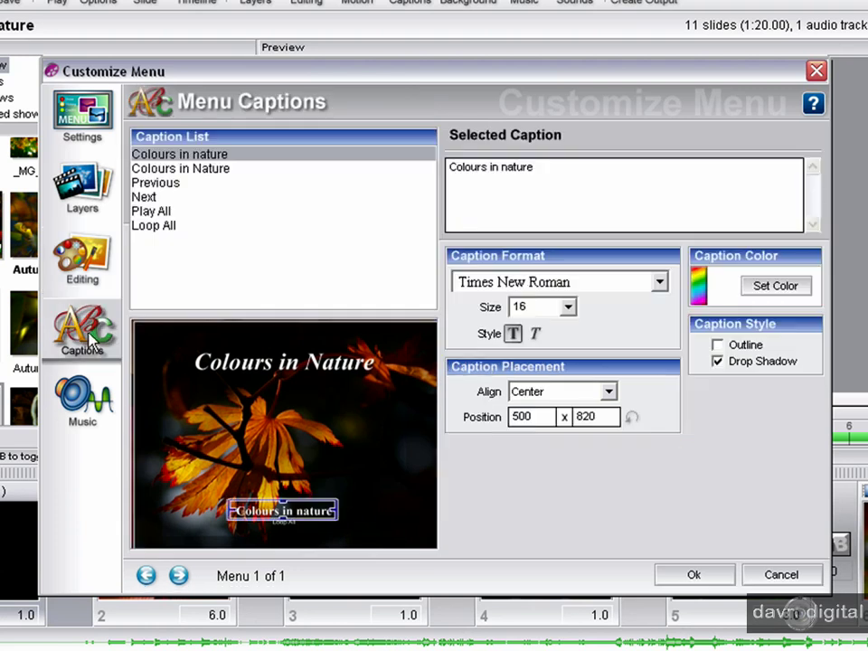
pyautogui.click(188, 169)
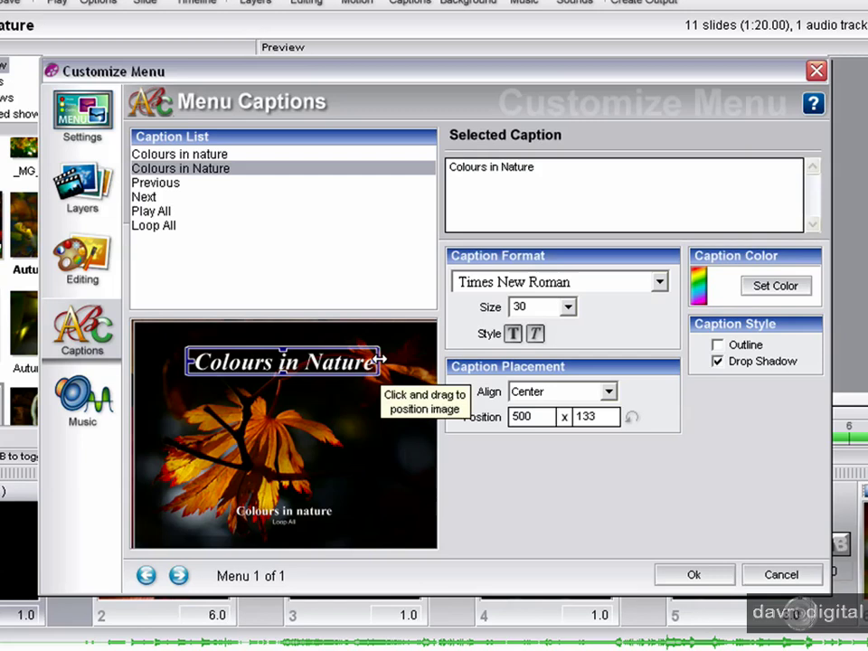
pyautogui.moveTo(385, 359); pyautogui.dragTo(398, 360)
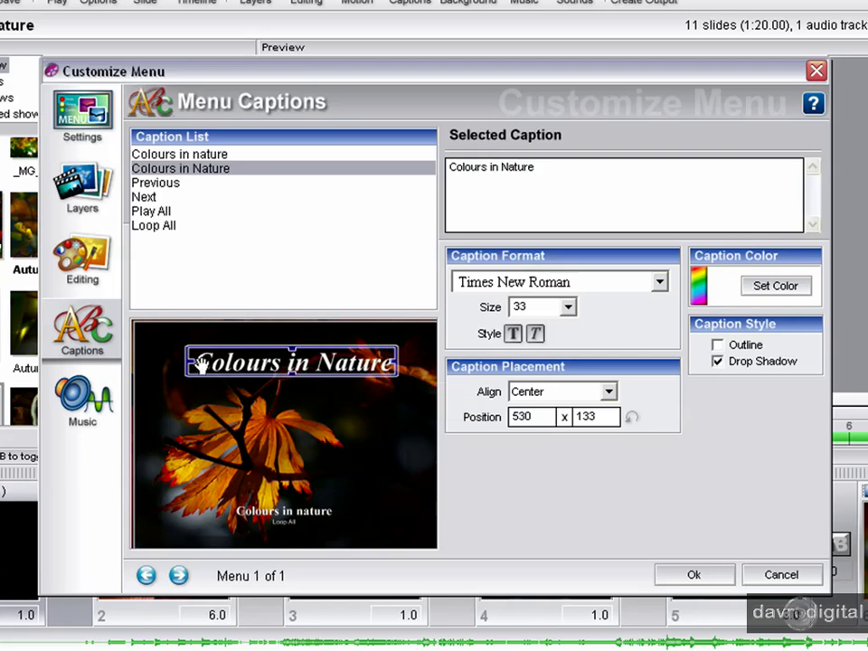
pyautogui.moveTo(290, 378); pyautogui.dragTo(287, 382)
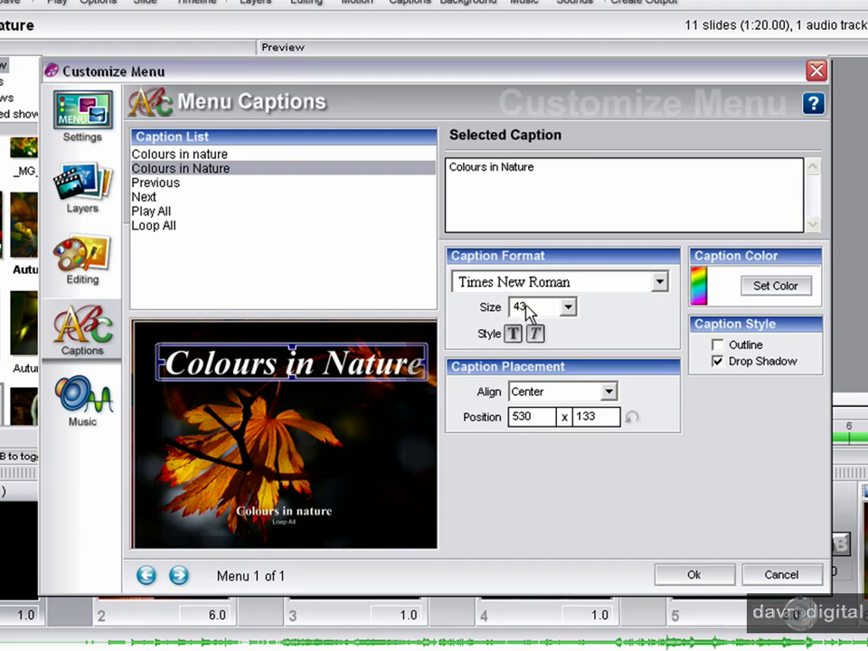
# Set the title font to Palatino Linotype and move it up to 506 x 120
pyautogui.click(660, 282)
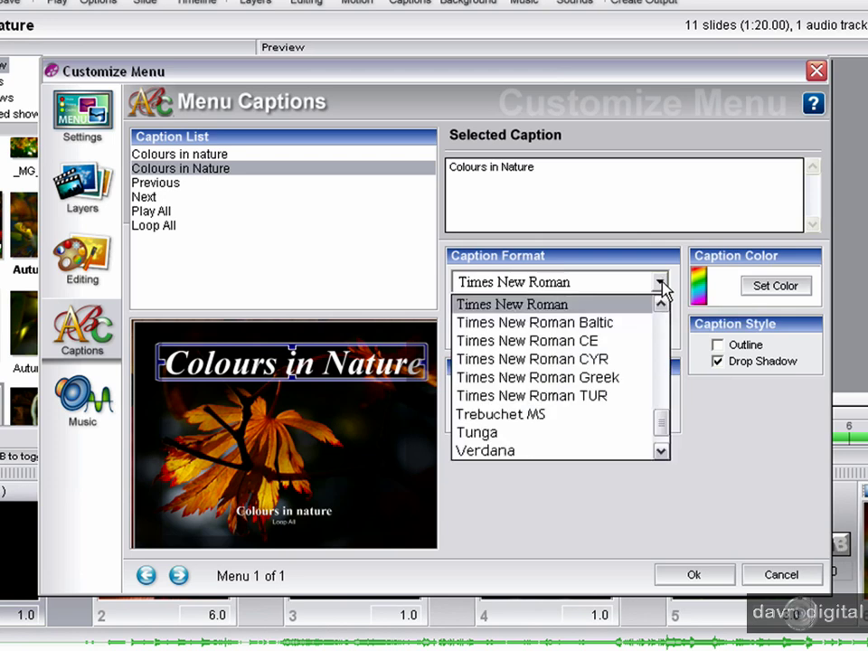
pyautogui.click(586, 416)
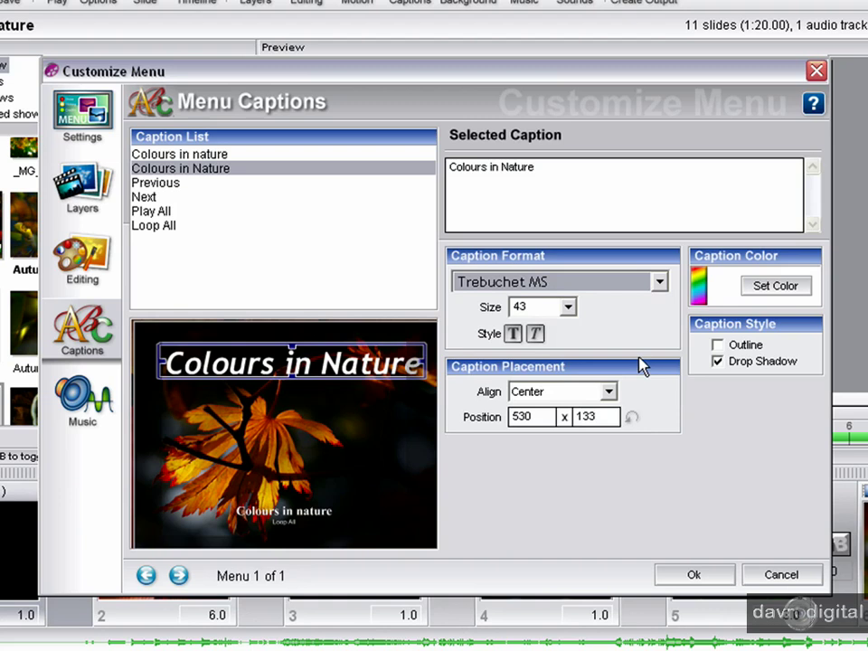
pyautogui.click(660, 282)
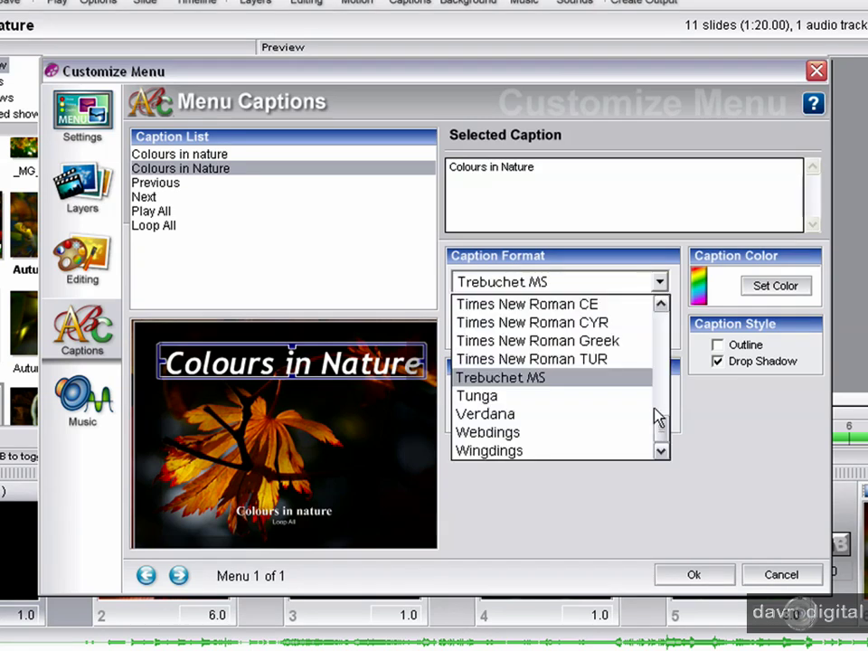
pyautogui.moveTo(663, 425); pyautogui.dragTo(668, 397)
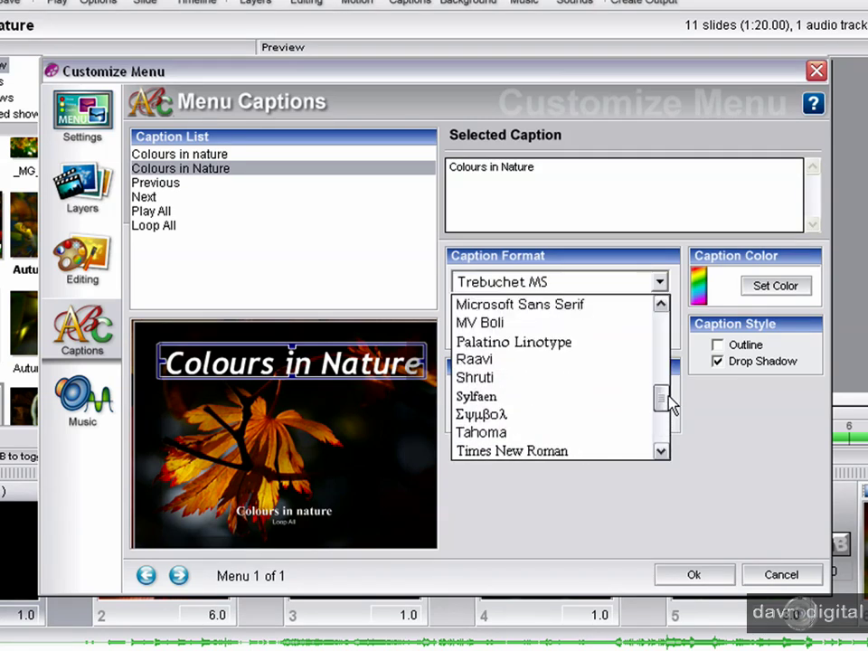
pyautogui.click(561, 351)
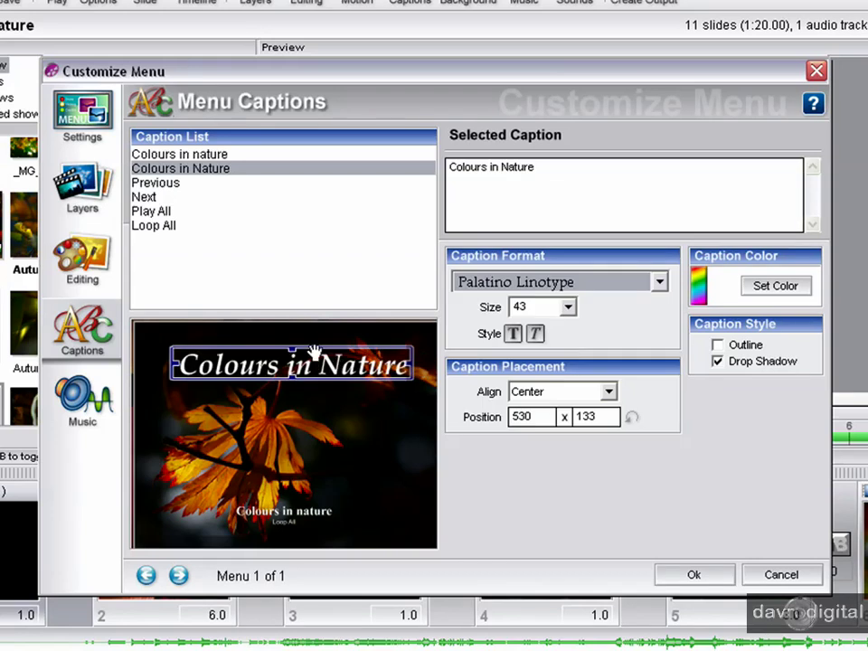
pyautogui.moveTo(326, 362); pyautogui.dragTo(318, 357)
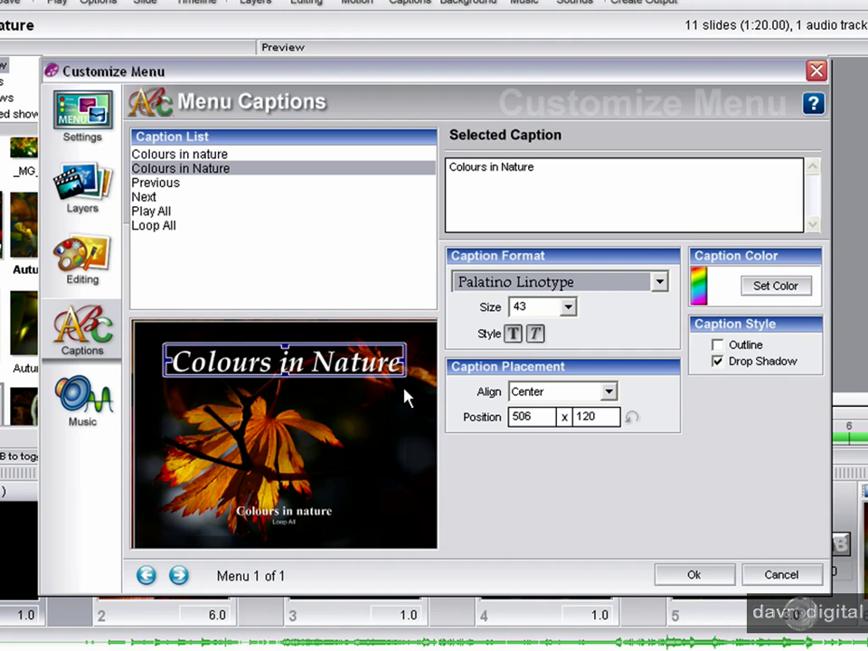
# Colour the title a muted tan gold (210,176,132)
pyautogui.click(773, 287)
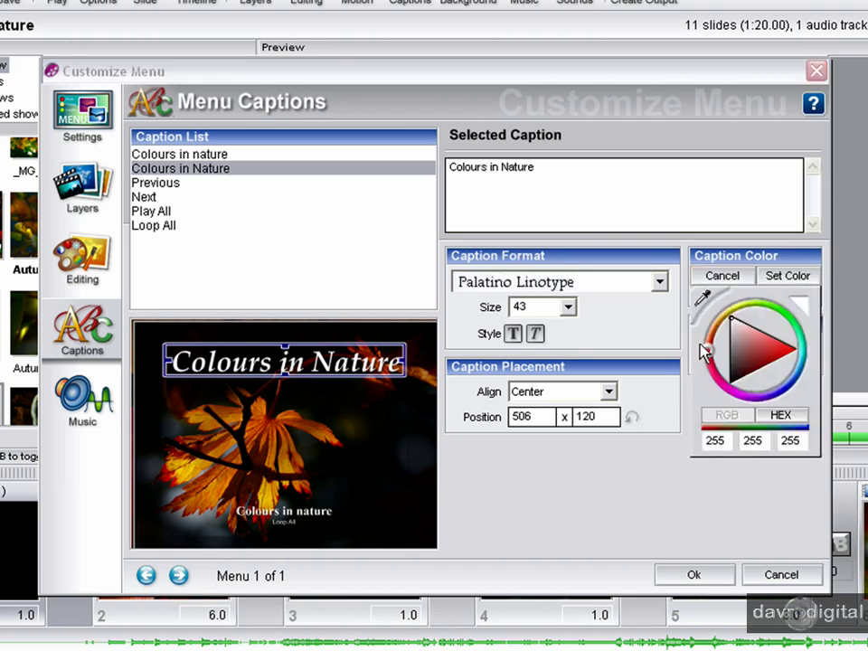
pyautogui.moveTo(737, 334); pyautogui.dragTo(760, 339)
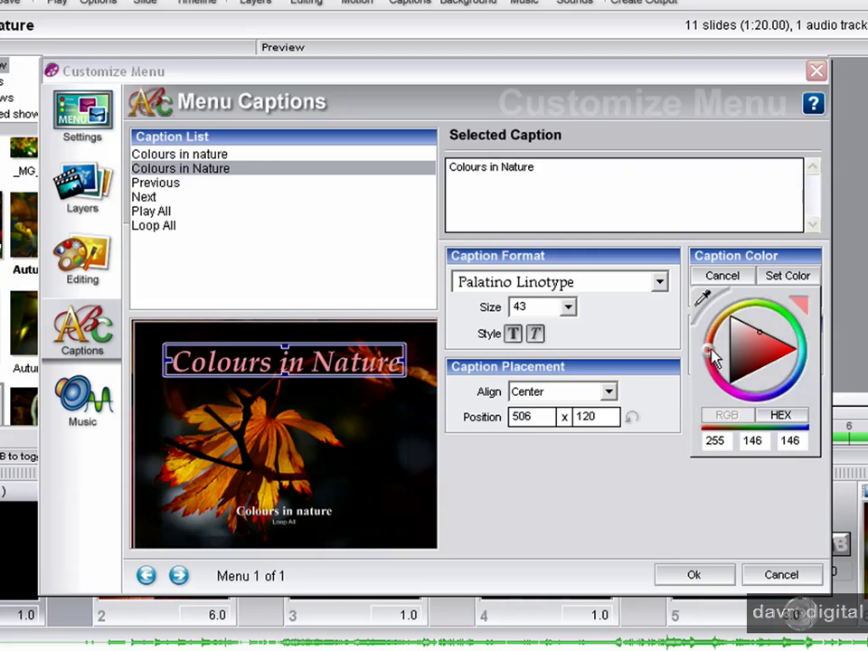
pyautogui.moveTo(715, 359); pyautogui.dragTo(723, 331)
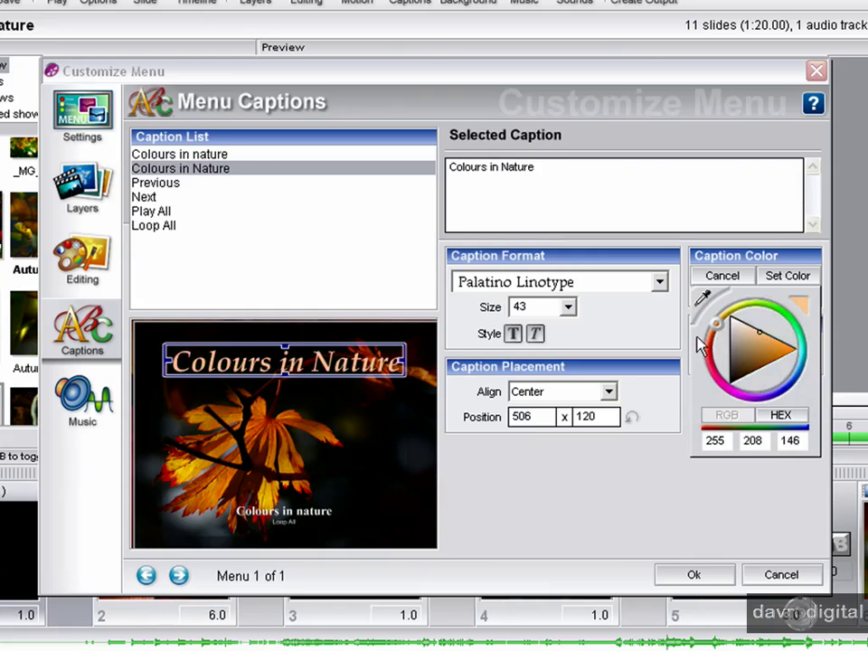
pyautogui.click(659, 422)
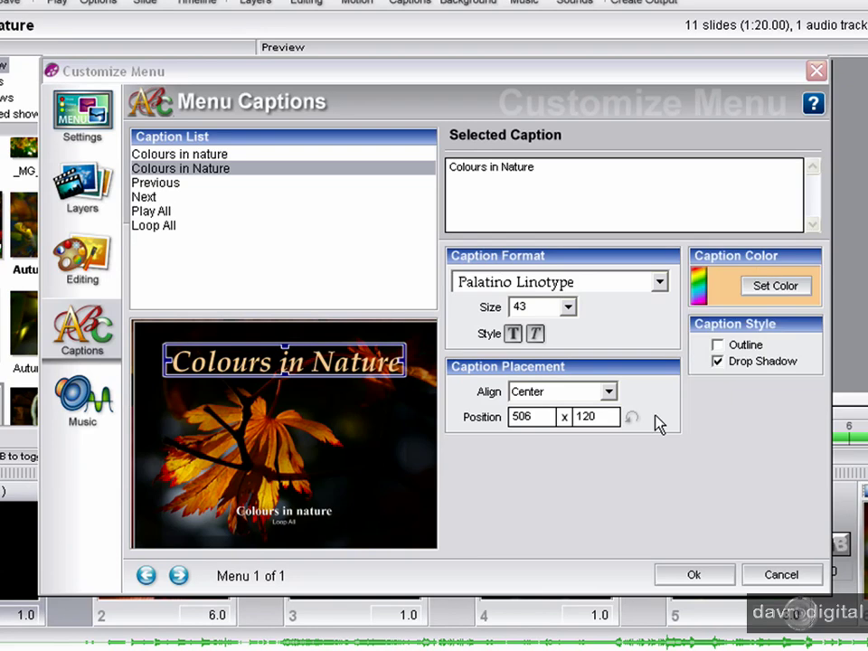
pyautogui.click(768, 287)
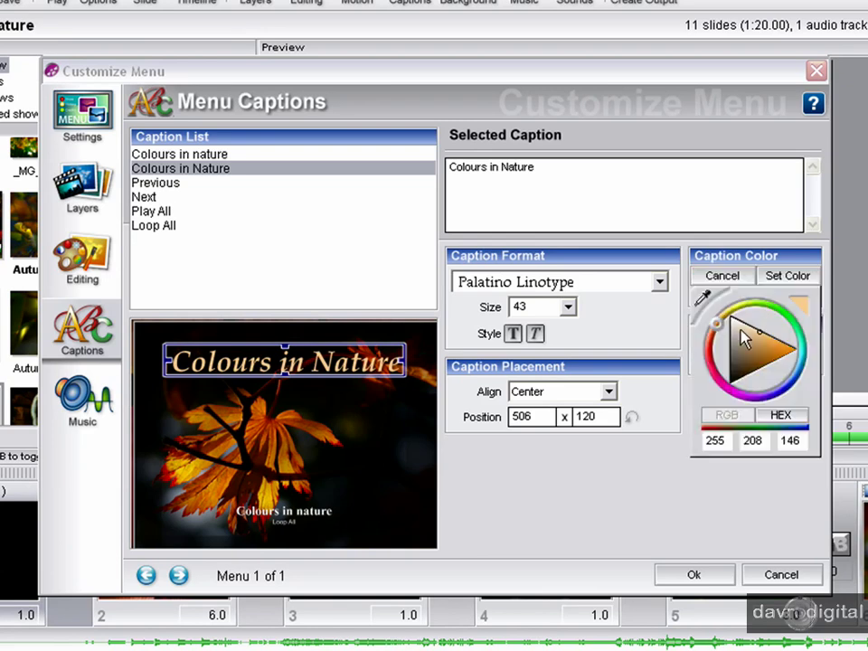
pyautogui.moveTo(762, 339); pyautogui.dragTo(750, 339)
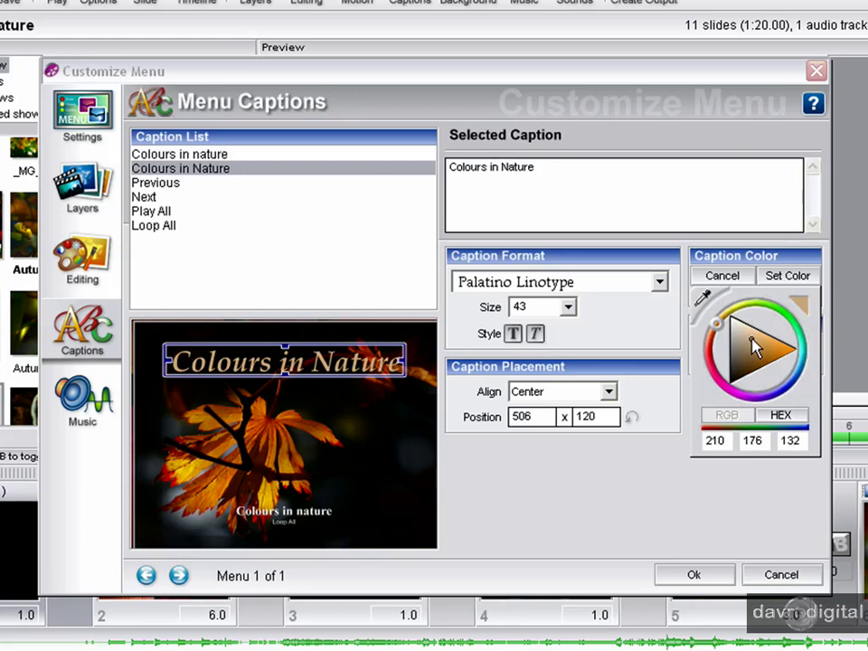
pyautogui.click(791, 292)
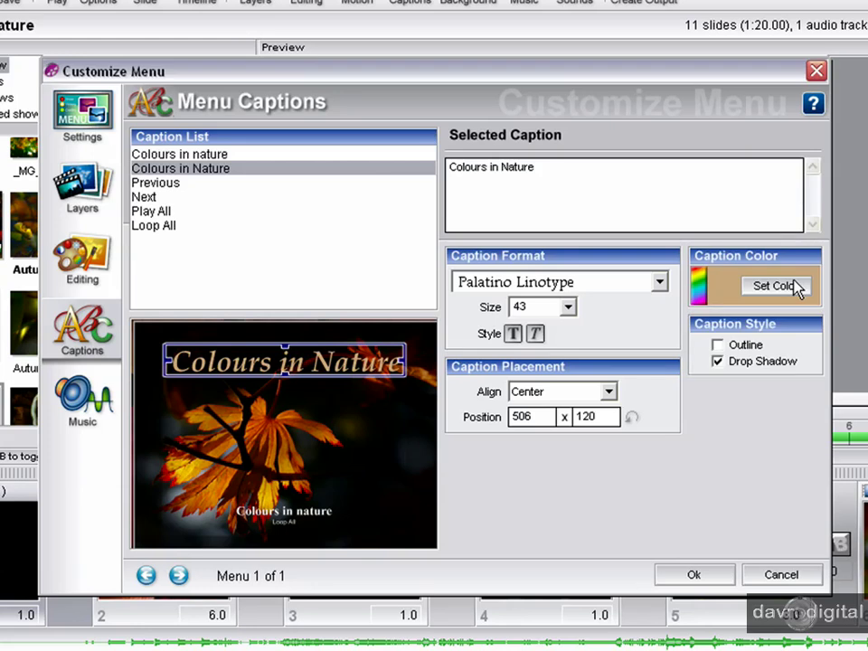
# Add an outline to the title alongside its drop shadow
pyautogui.click(718, 347)
pyautogui.click(718, 346)
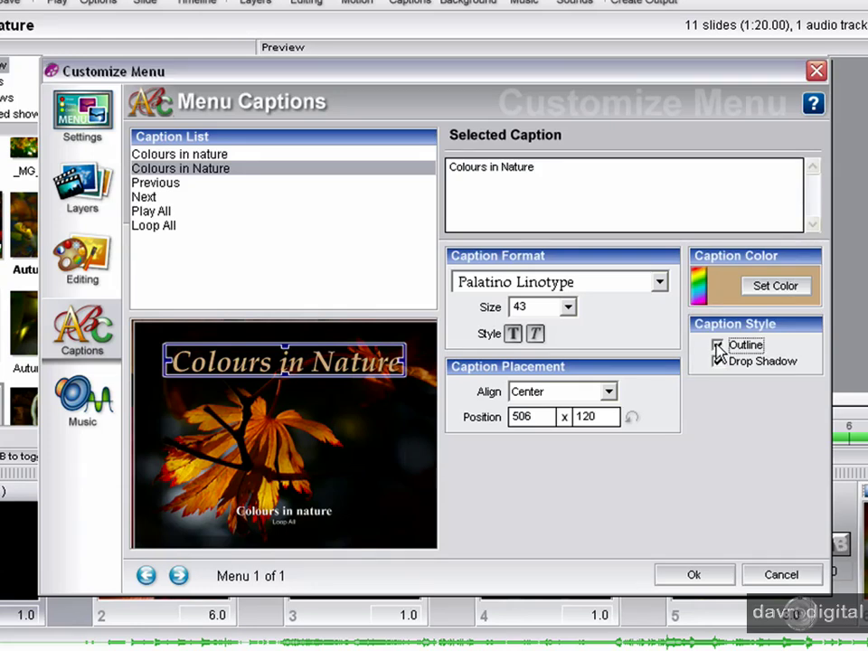
pyautogui.click(719, 346)
# Retitle the lower caption 'Click to play show', move it higher, and enlarge it to size 24
pyautogui.click(258, 517)
pyautogui.moveTo(242, 514)
pyautogui.mouseDown()
pyautogui.moveTo(262, 511)
pyautogui.moveTo(229, 514)
pyautogui.mouseUp()
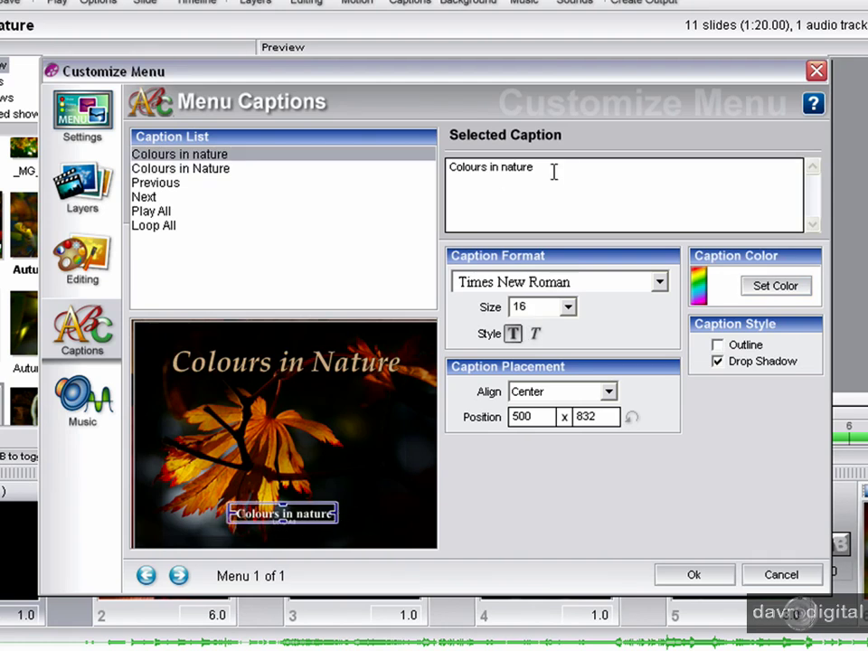
pyautogui.moveTo(555, 171); pyautogui.dragTo(418, 163)
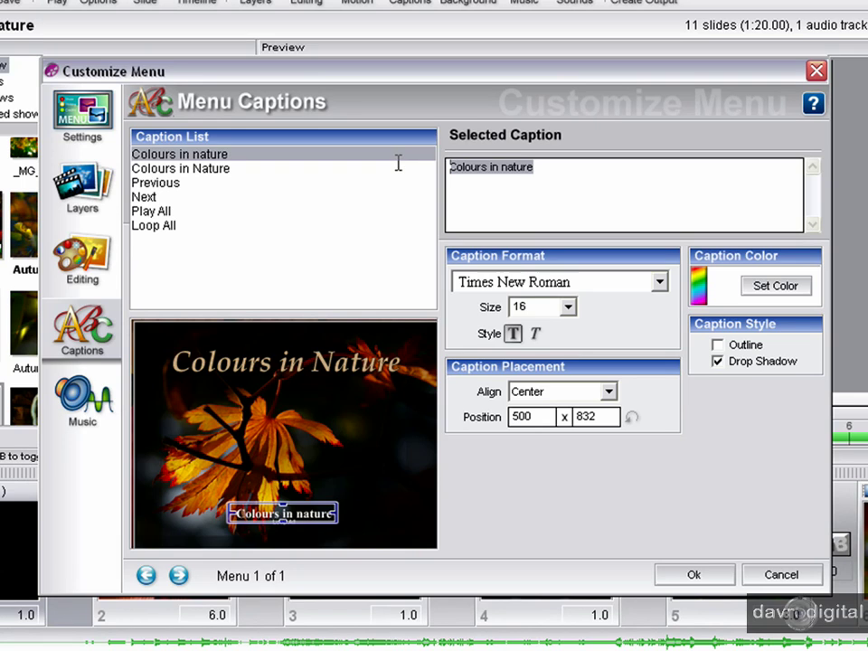
pyautogui.write('Cli')
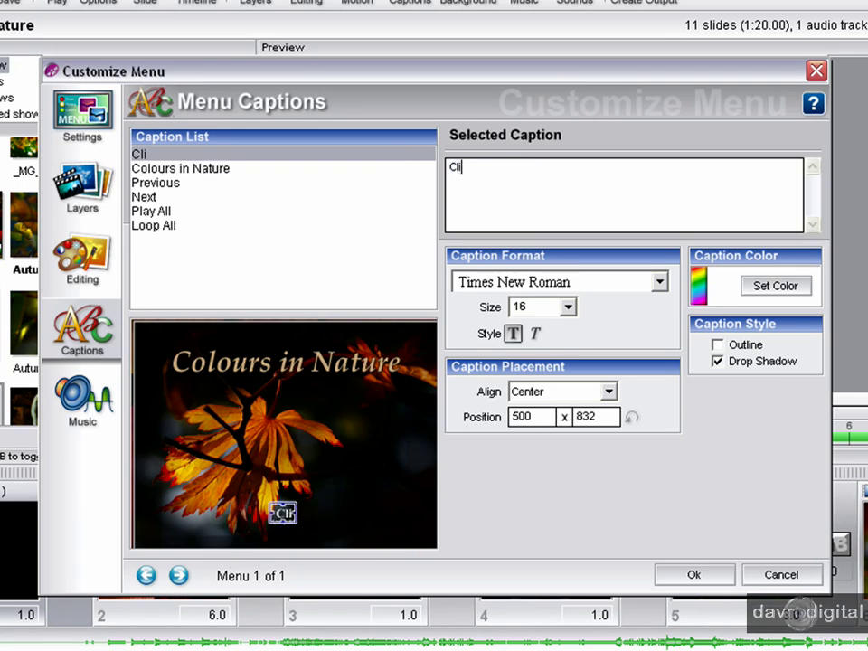
pyautogui.write('ck to')
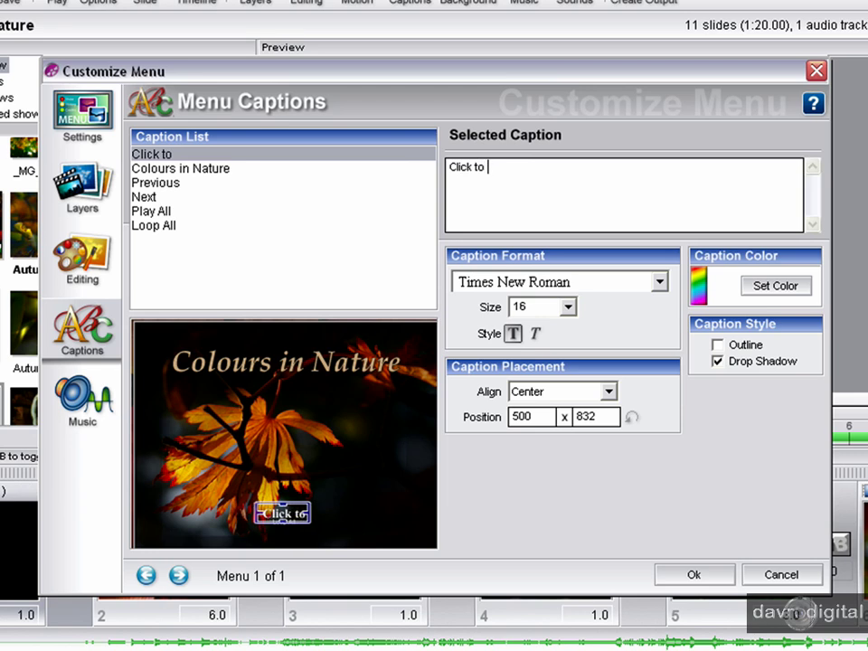
pyautogui.write(' play ')
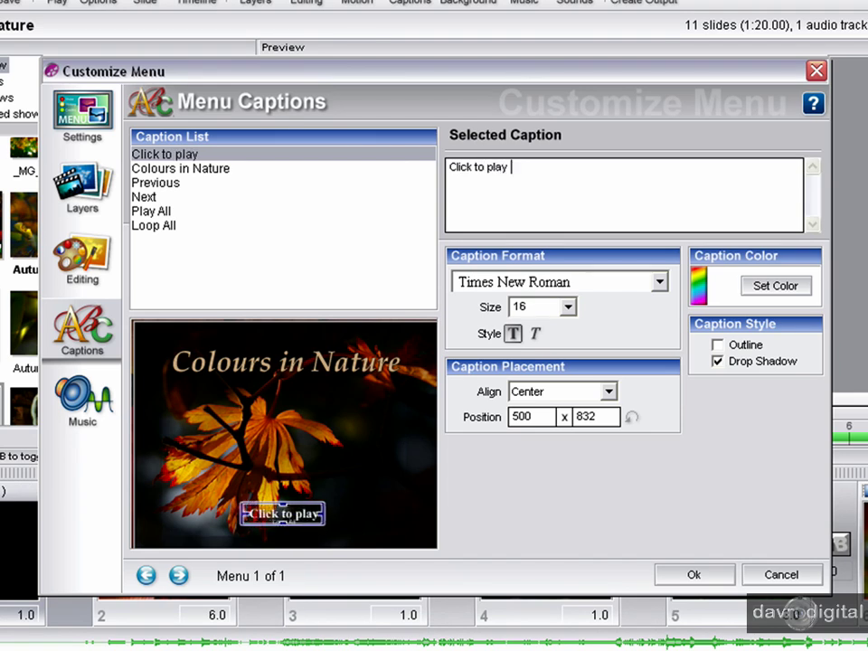
pyautogui.write('show')
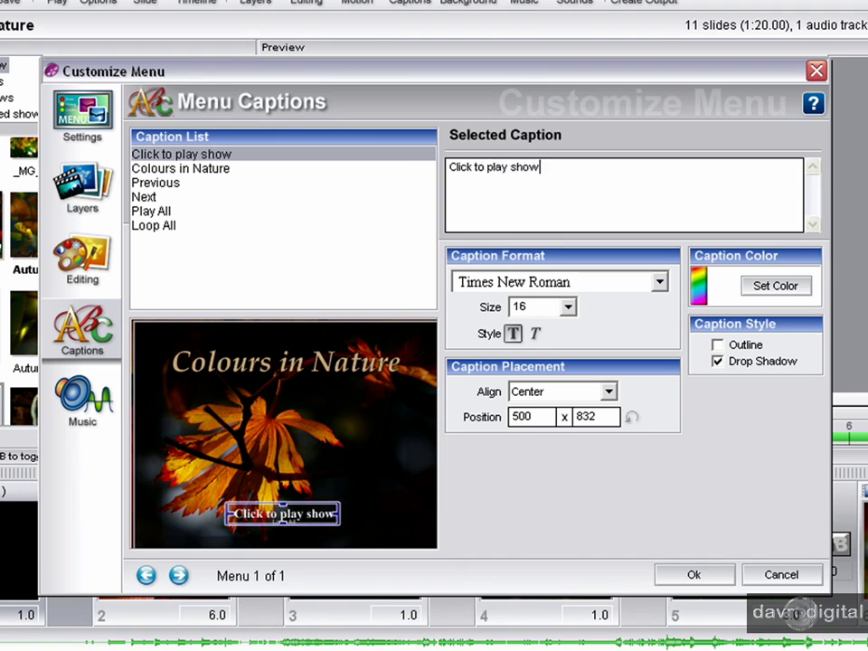
pyautogui.moveTo(320, 515); pyautogui.dragTo(395, 497)
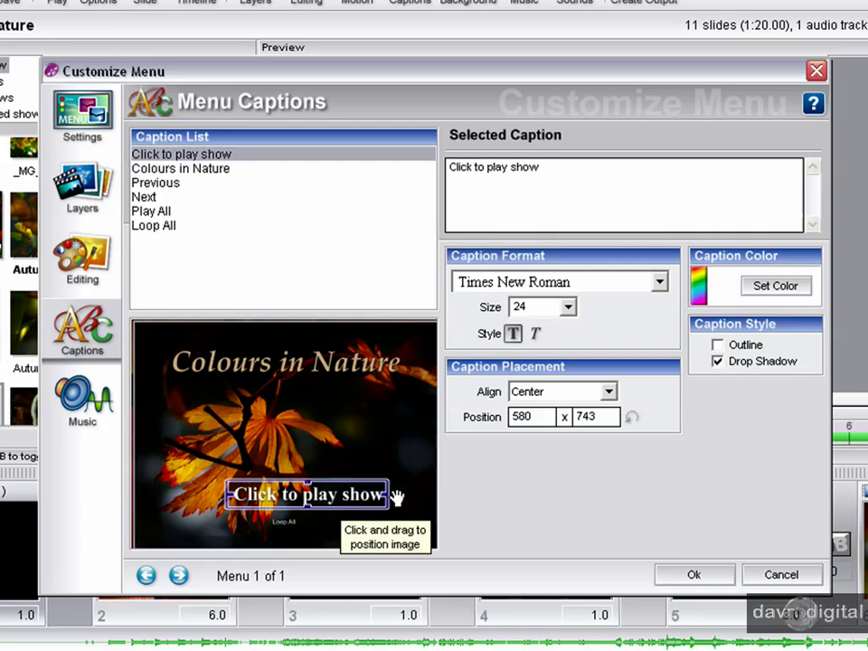
pyautogui.moveTo(339, 497); pyautogui.dragTo(290, 519)
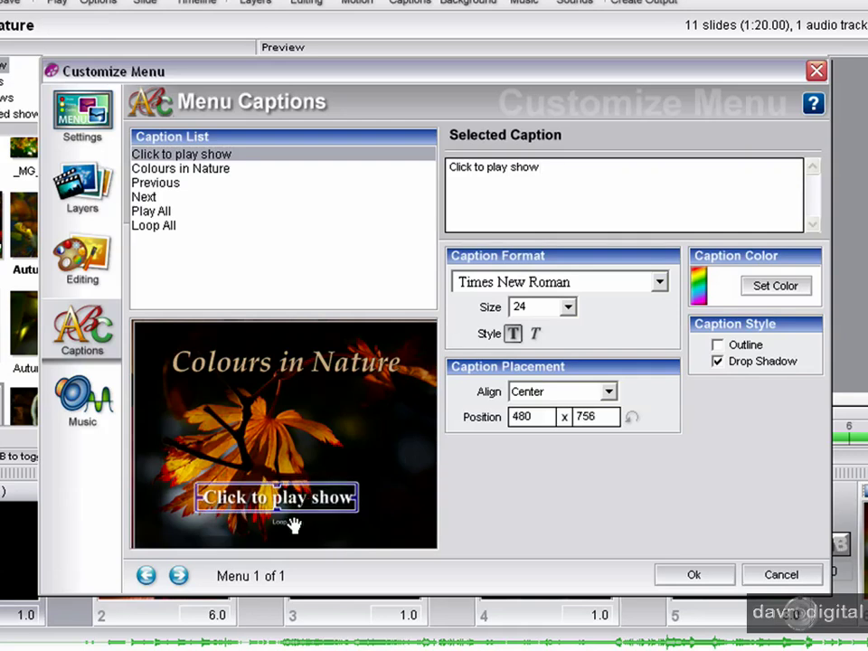
# Delete the Loop All caption's text
pyautogui.click(170, 228)
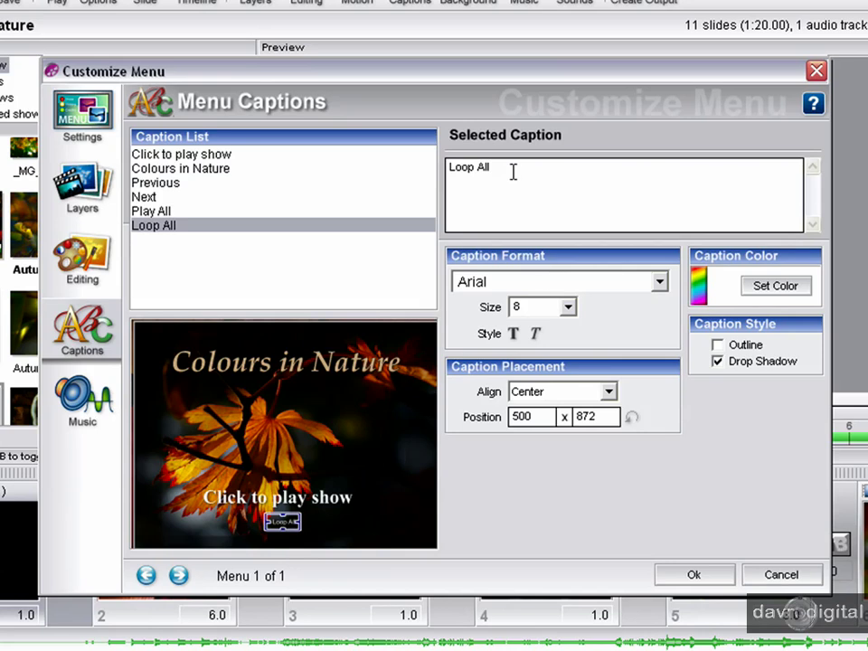
pyautogui.moveTo(513, 172); pyautogui.dragTo(428, 166)
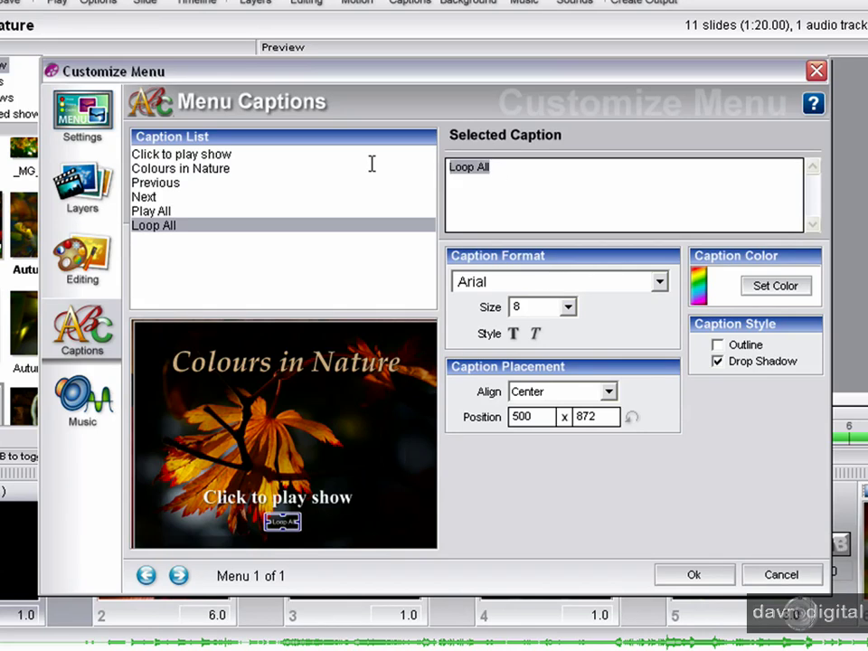
pyautogui.press('Delete')
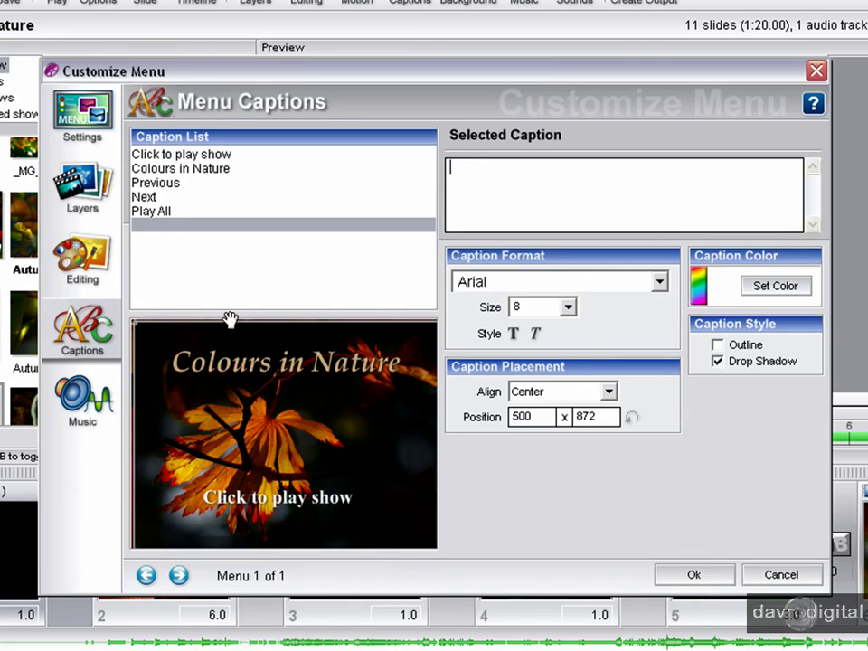
# Move the 'Click to play show' caption down to about 483 x 832
pyautogui.click(306, 503)
pyautogui.moveTo(306, 505); pyautogui.dragTo(300, 527)
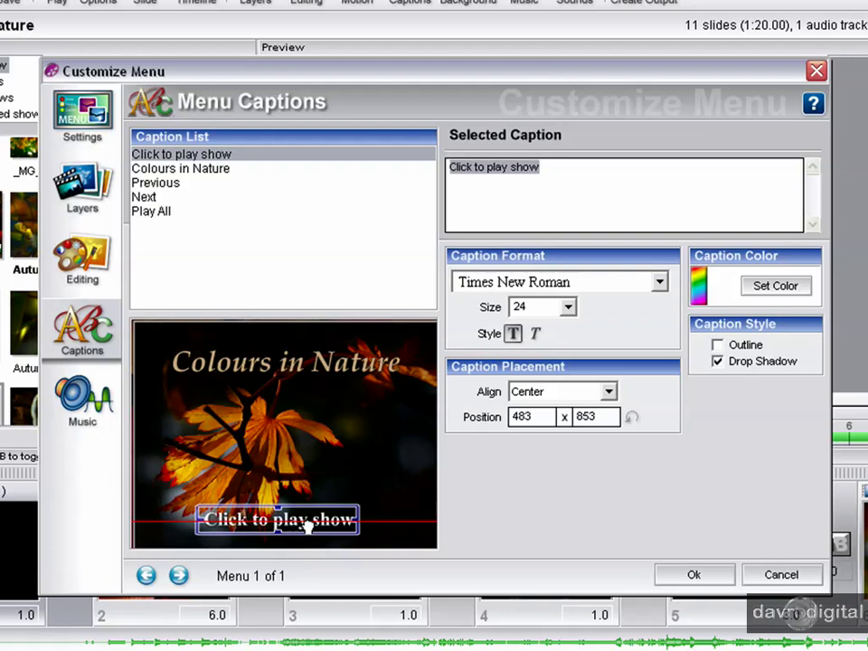
pyautogui.moveTo(307, 528); pyautogui.dragTo(307, 520)
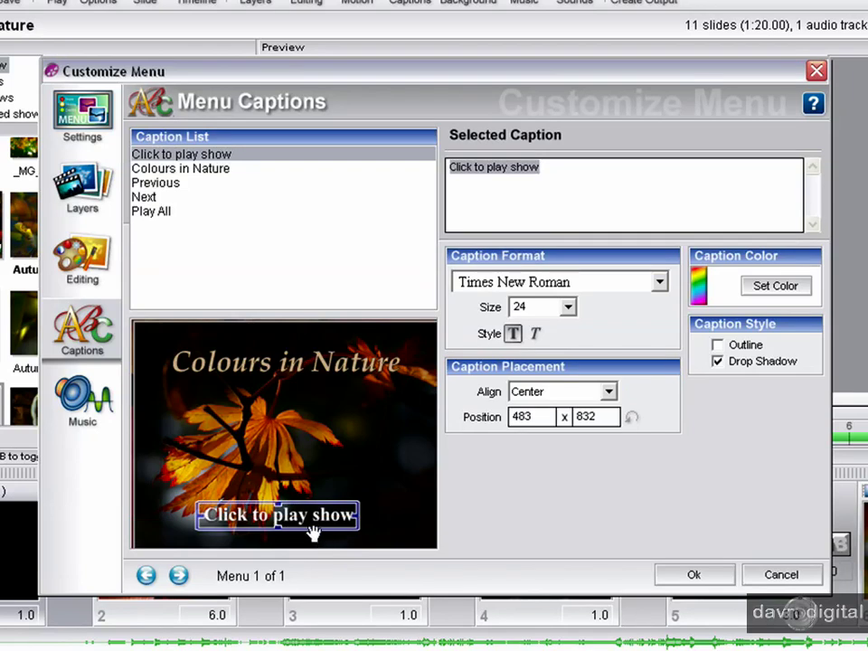
# Add film logo.mp3 as the menu's default music at 100% volume and preview it
pyautogui.click(81, 398)
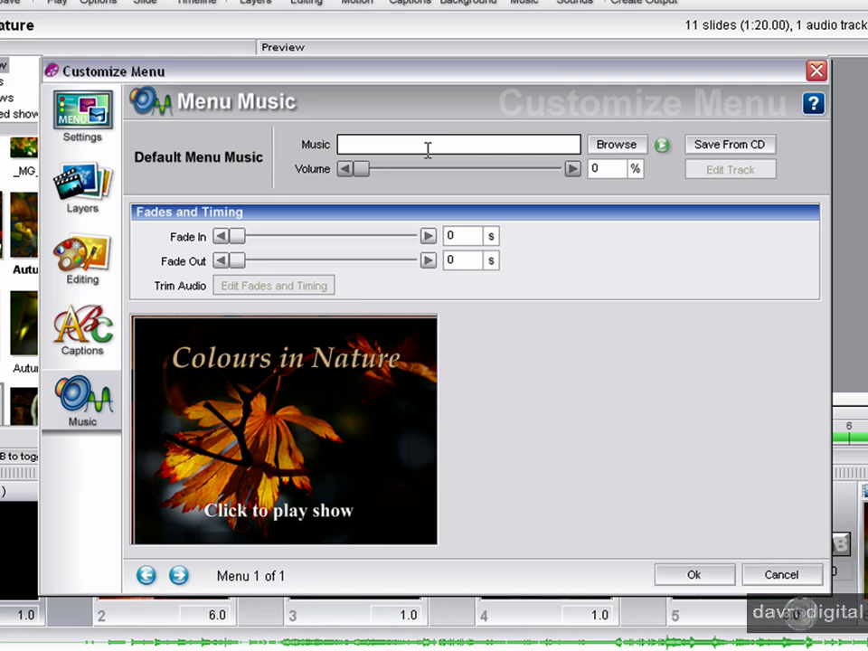
pyautogui.click(615, 149)
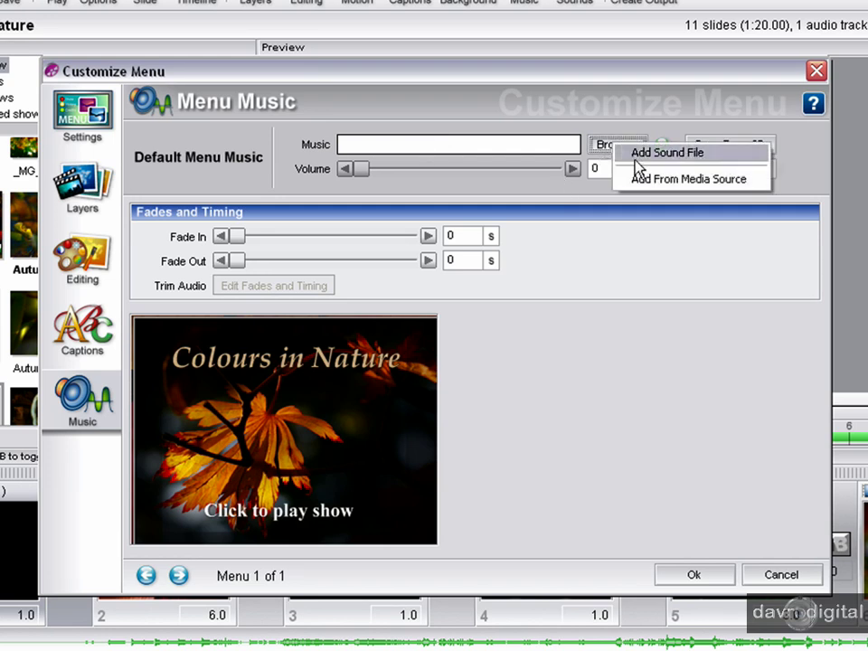
pyautogui.click(641, 155)
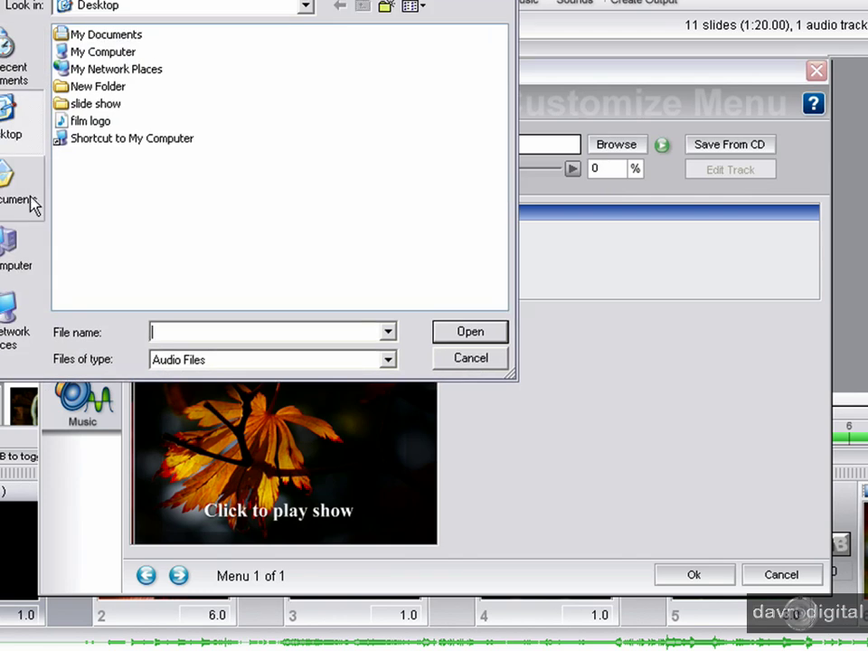
pyautogui.click(90, 121)
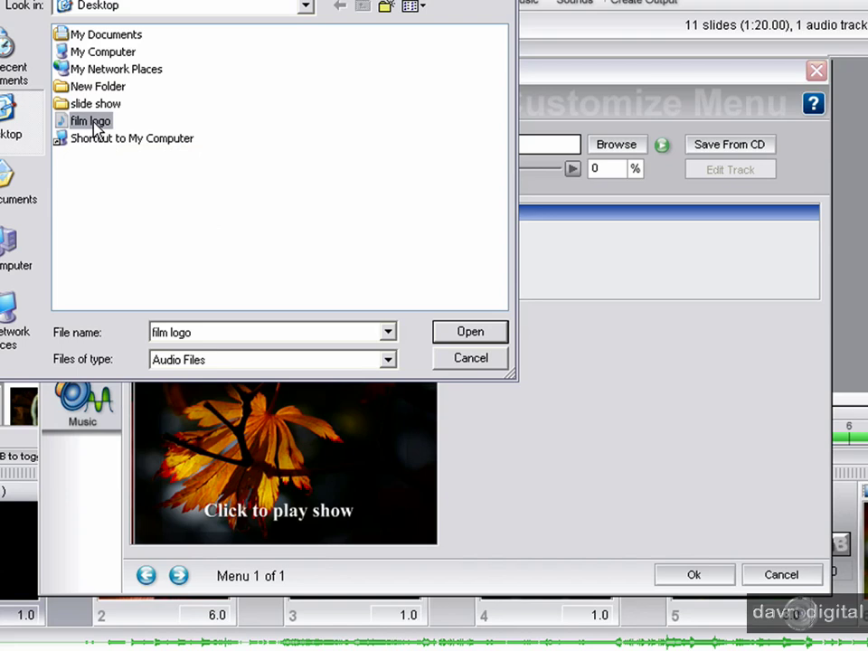
pyautogui.click(472, 333)
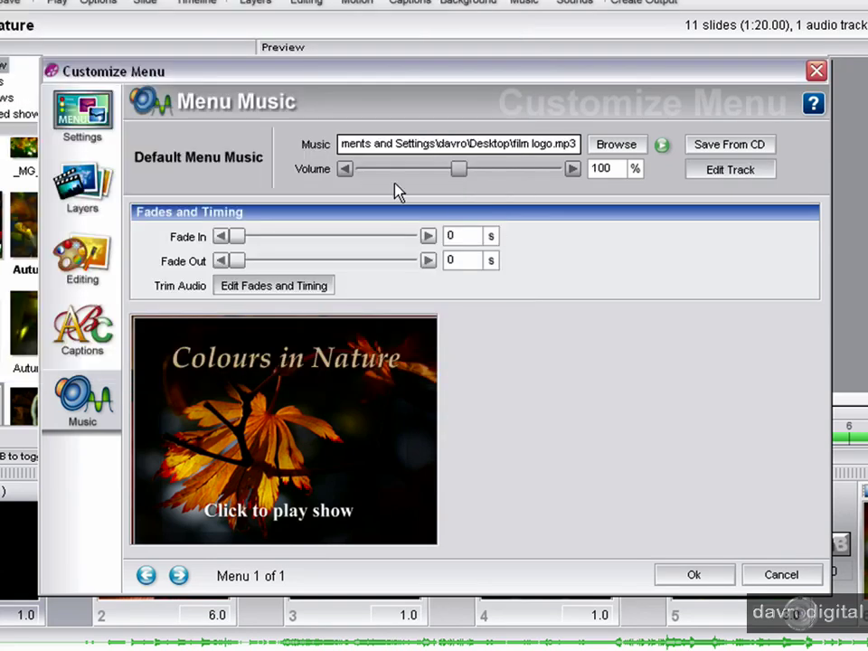
pyautogui.click(663, 148)
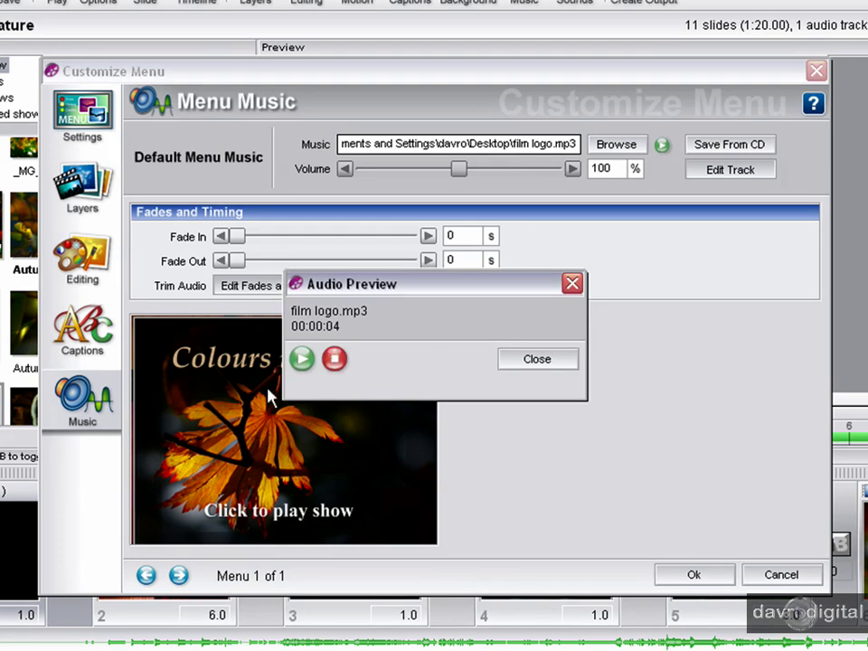
pyautogui.click(533, 362)
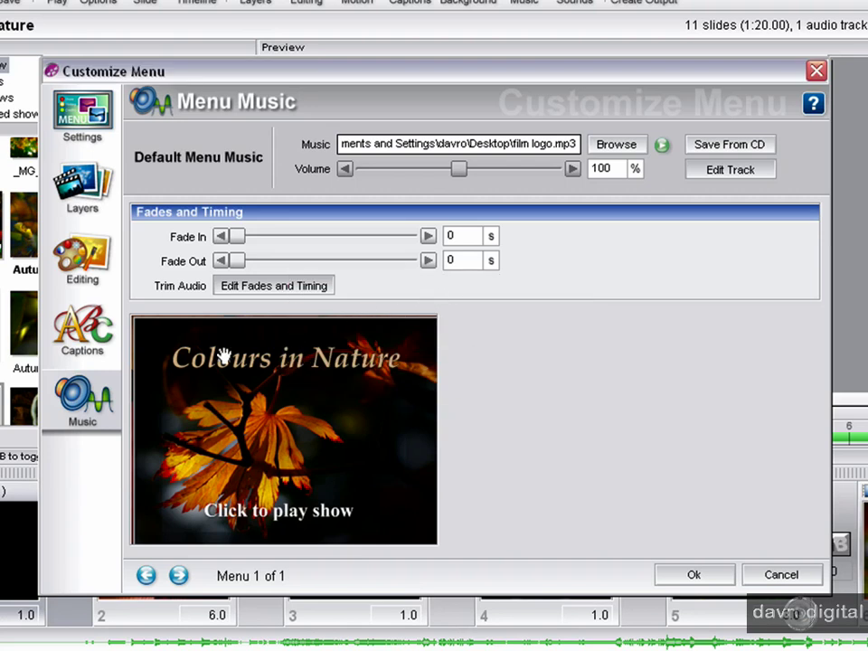
# Slightly shrink the show thumbnail and select the Seasons_02.jpg background layer
pyautogui.click(91, 185)
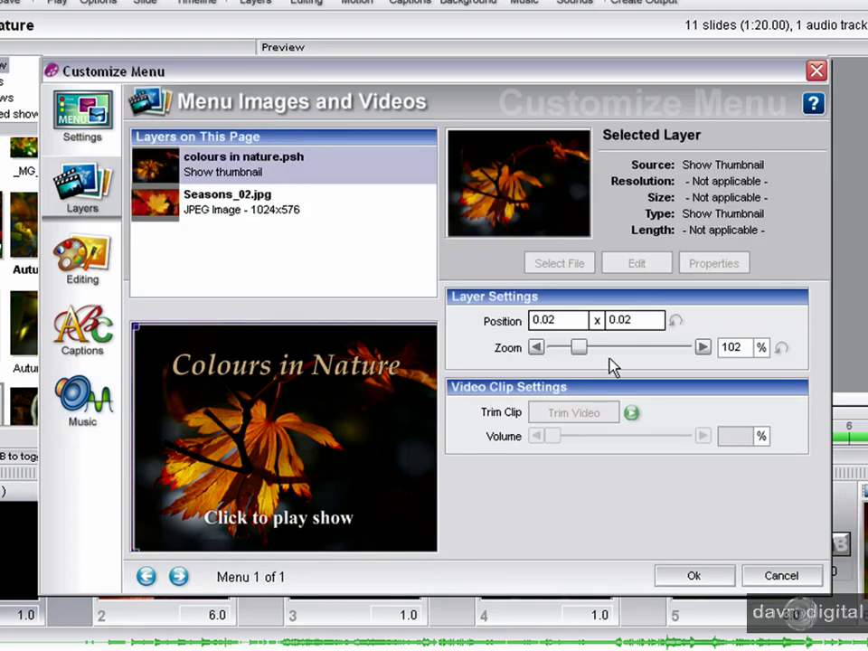
pyautogui.moveTo(581, 348); pyautogui.dragTo(582, 351)
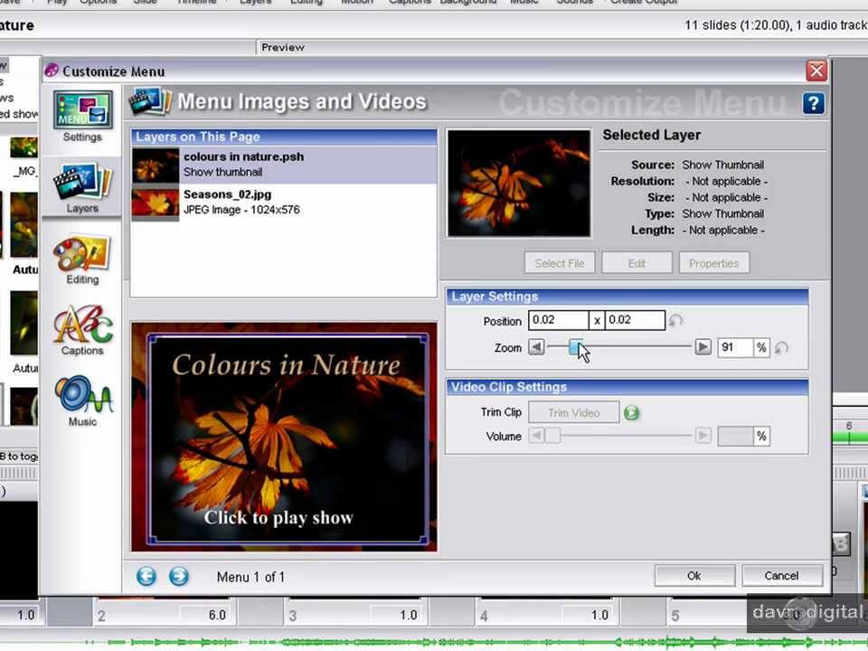
pyautogui.click(262, 206)
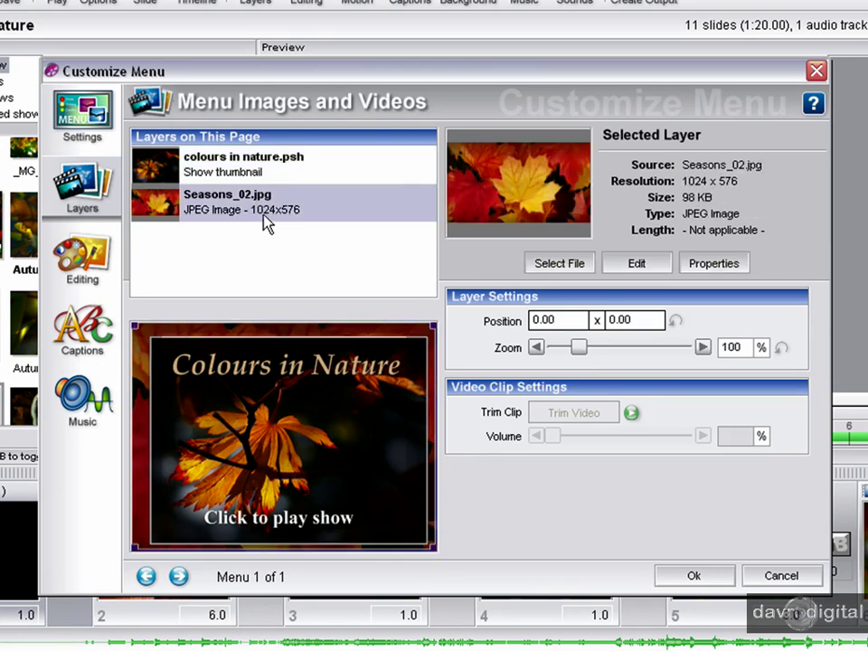
# Replace the background with 'Autum duffryn sigma1_2132 copy.jpg' from the slide show folder
pyautogui.click(561, 265)
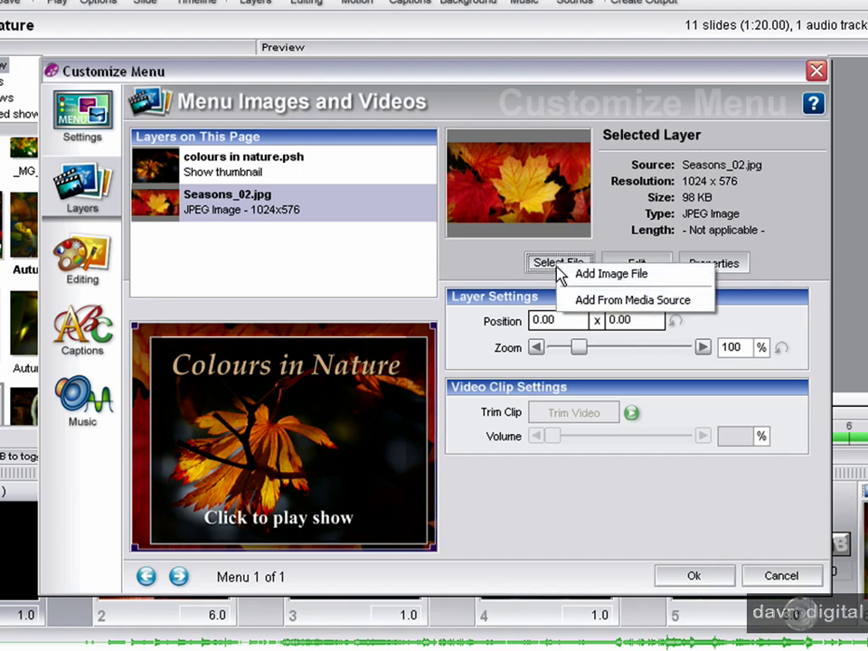
pyautogui.click(612, 274)
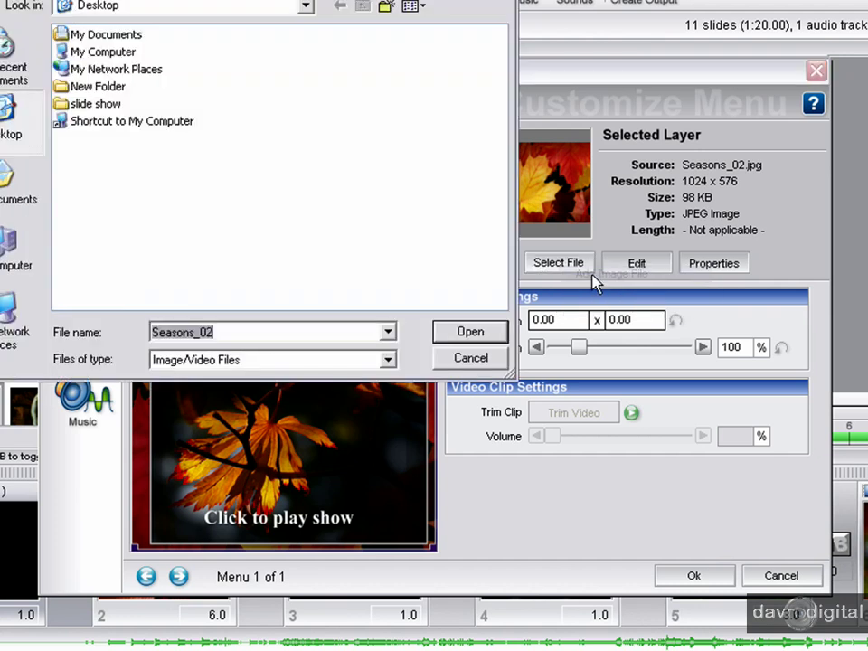
pyautogui.click(22, 181)
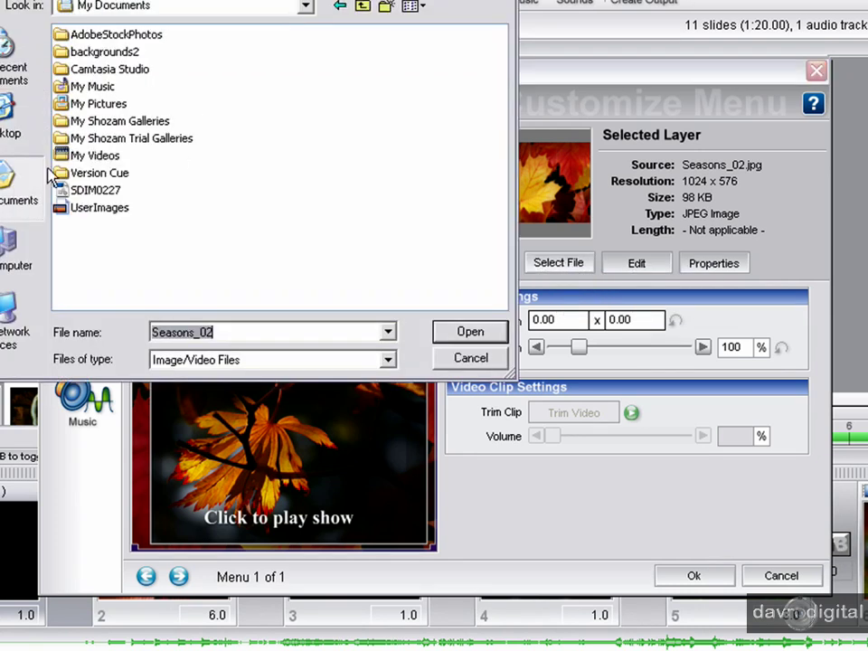
pyautogui.doubleClick(113, 103)
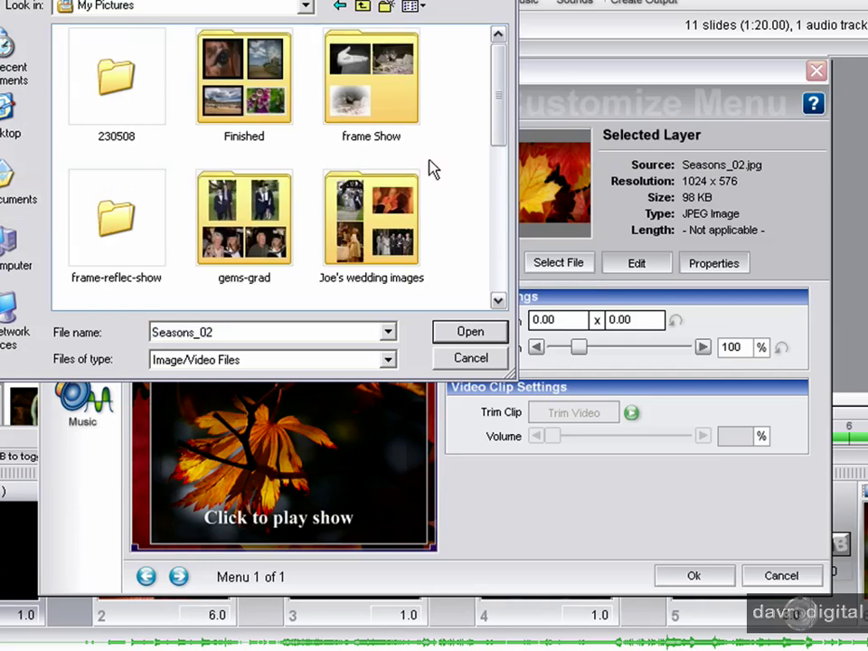
pyautogui.moveTo(500, 110); pyautogui.dragTo(493, 215)
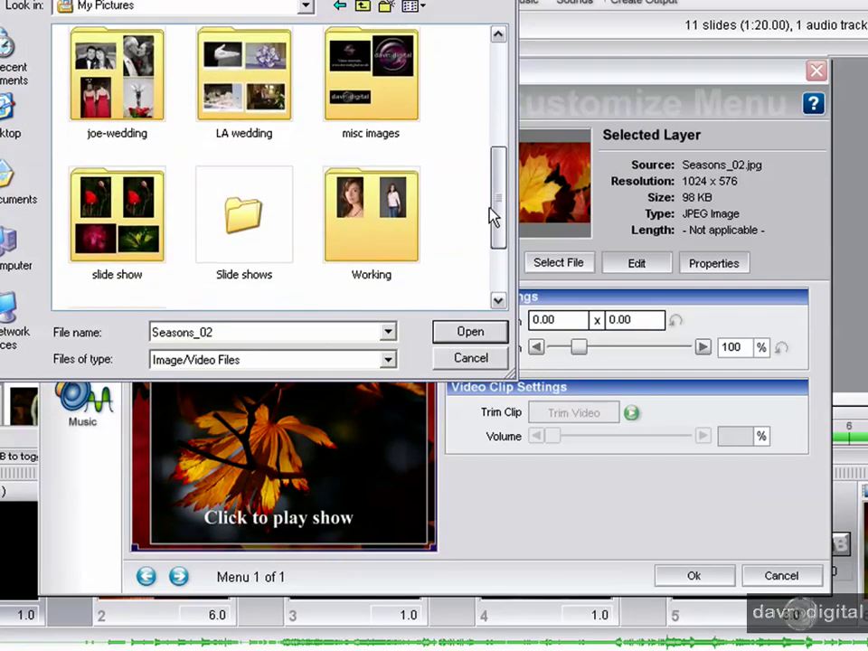
pyautogui.doubleClick(122, 227)
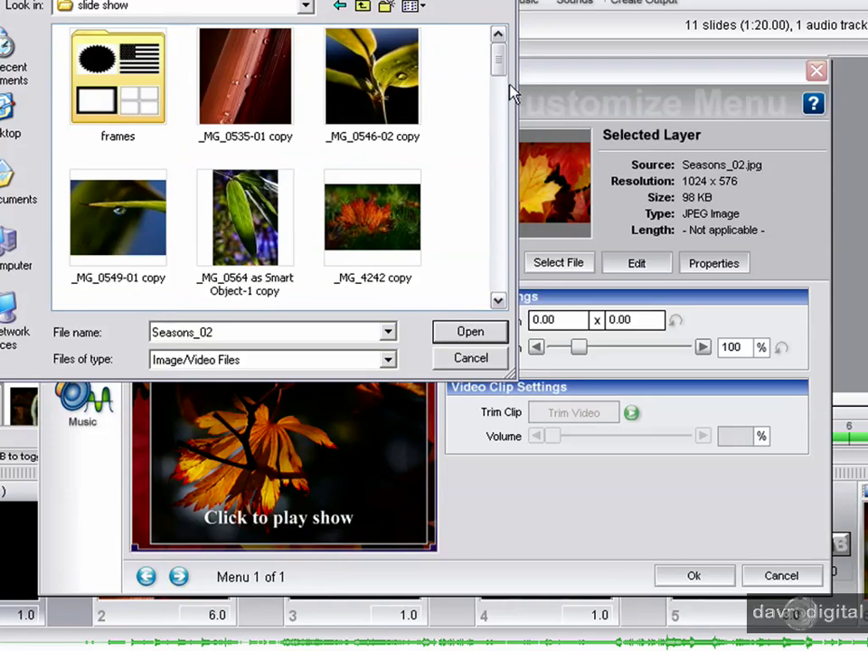
pyautogui.moveTo(500, 63); pyautogui.dragTo(495, 168)
pyautogui.click(371, 218)
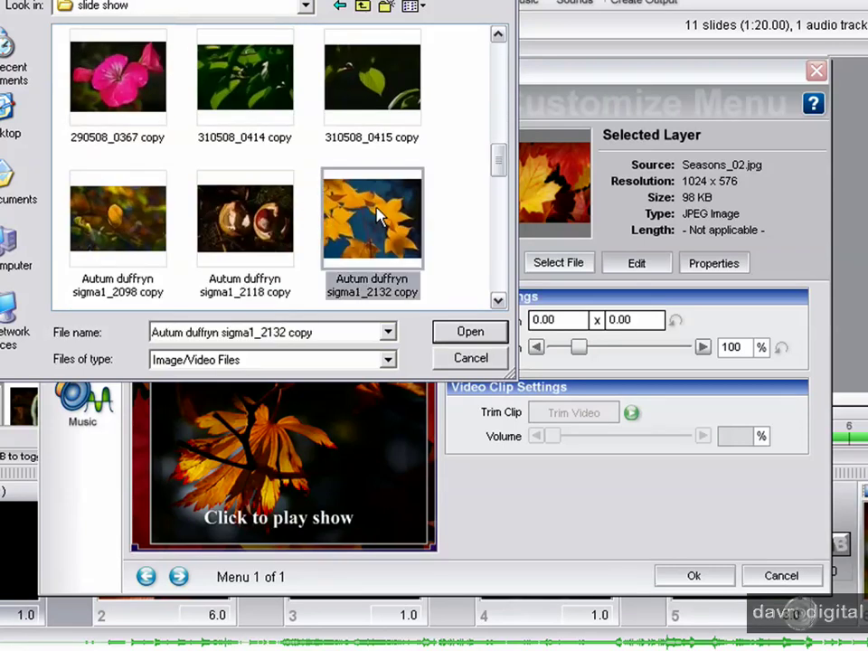
pyautogui.click(478, 336)
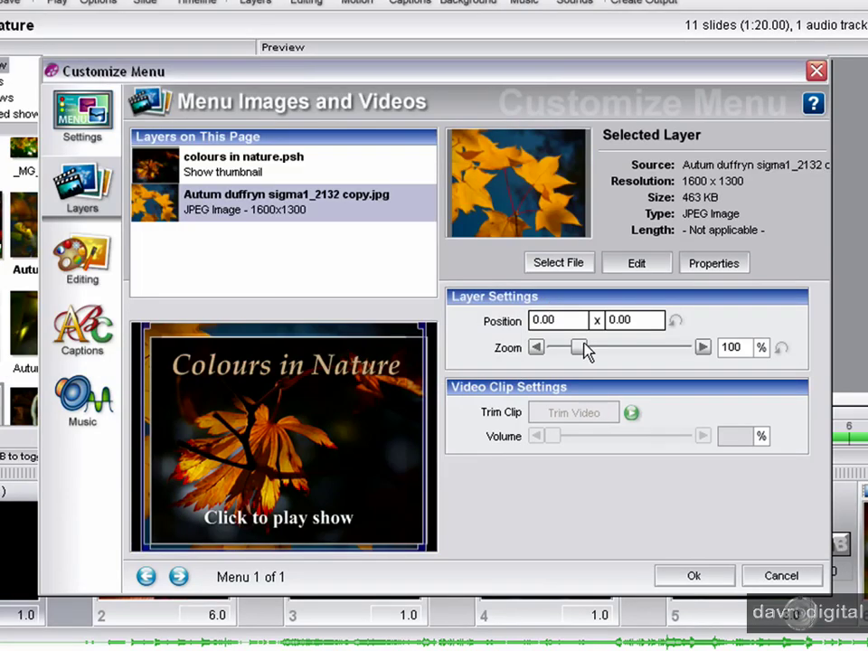
# Enlarge the yellow-leaf background and scale the show thumbnail to 76% zoom
pyautogui.moveTo(584, 350); pyautogui.dragTo(581, 351)
pyautogui.click(326, 169)
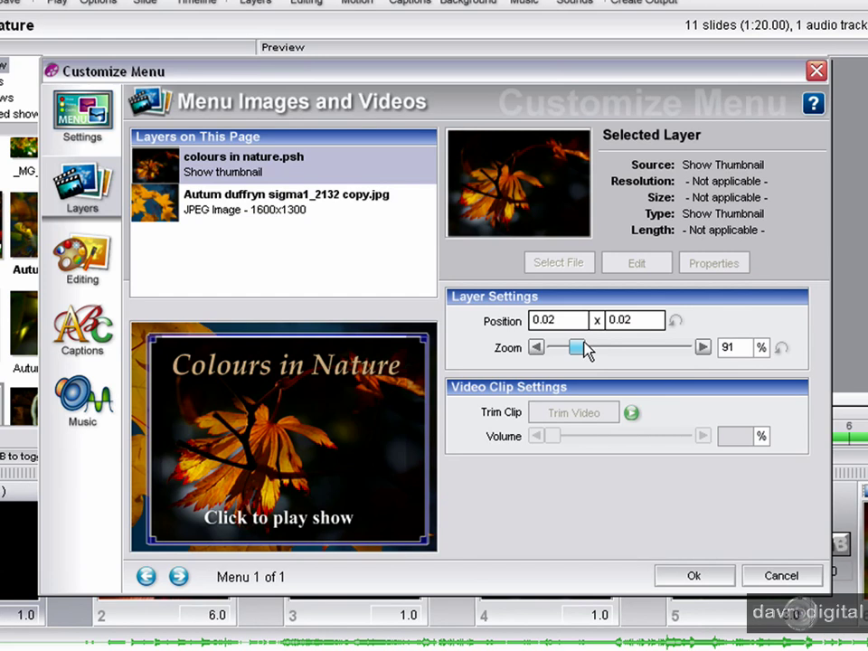
pyautogui.moveTo(584, 349); pyautogui.dragTo(580, 347)
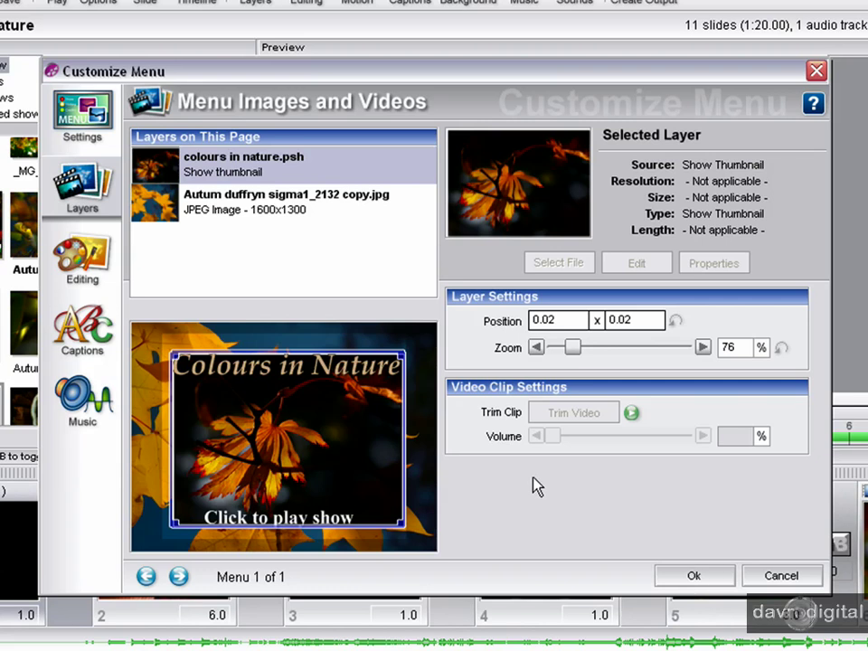
pyautogui.click(96, 123)
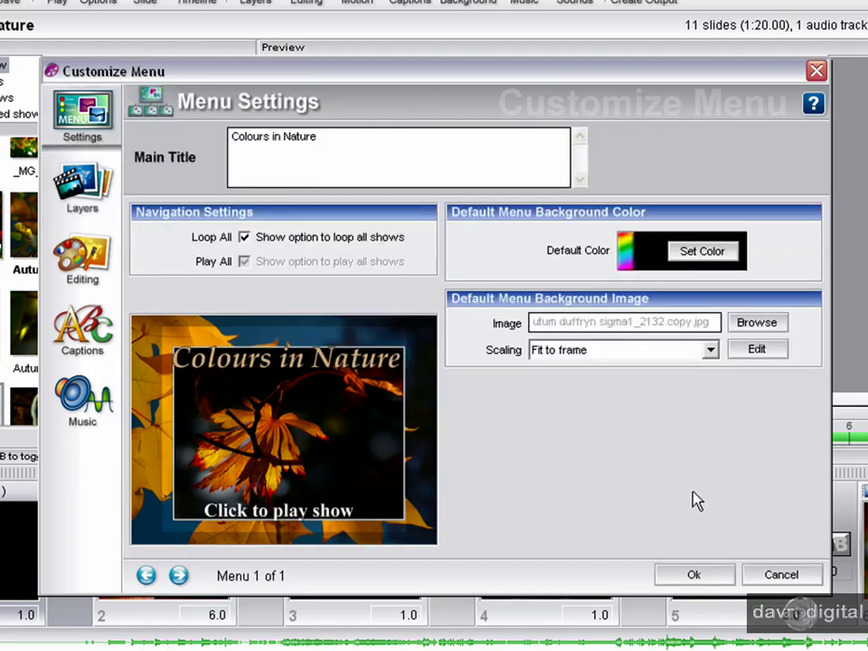
# Apply the customized menu and return to the Create Executable Menus page
pyautogui.click(684, 579)
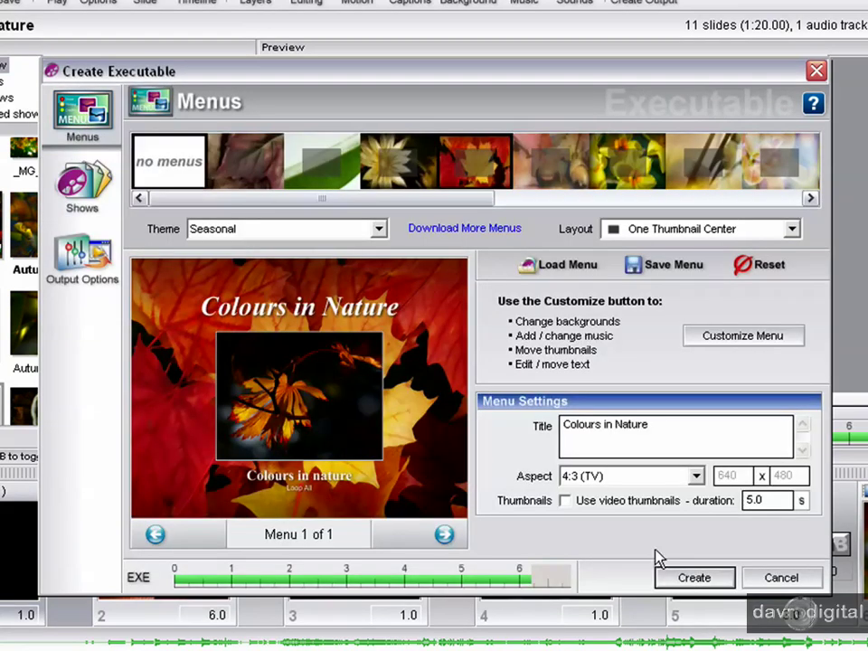